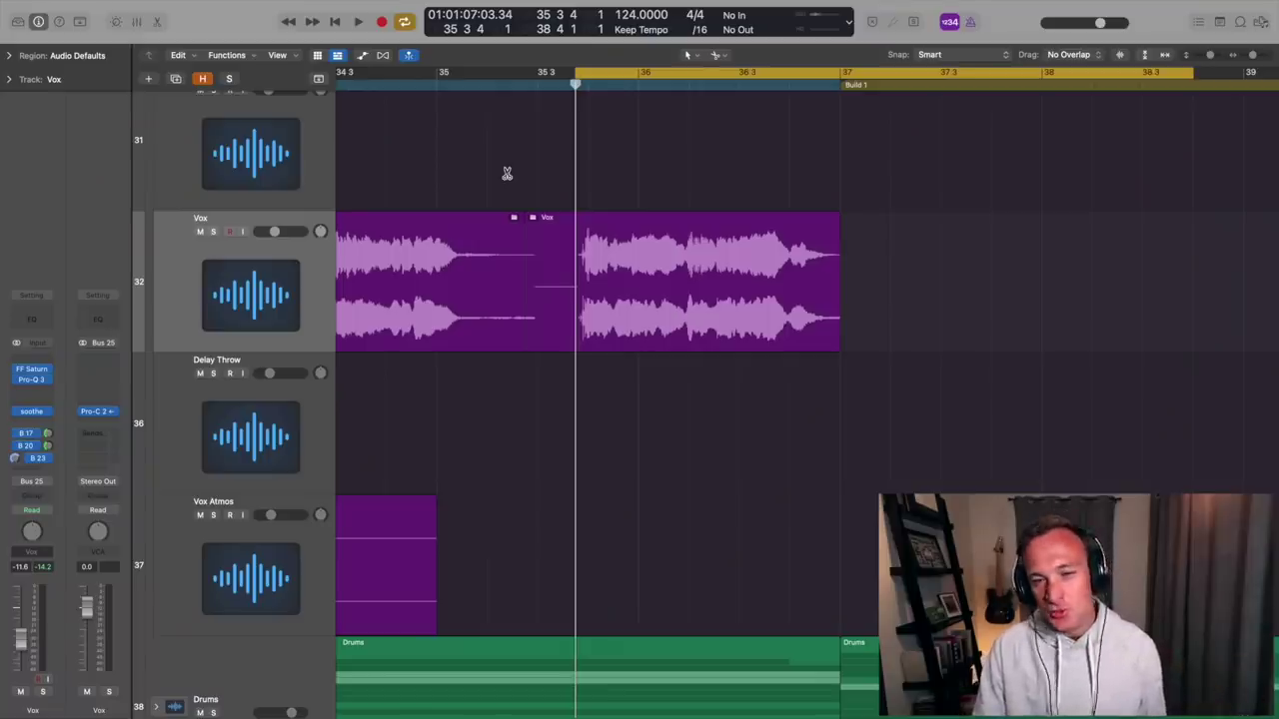
- Create a new Vox track holding a copy of the final vocal phrase, and solo it
key("super+d")
key("super+v")
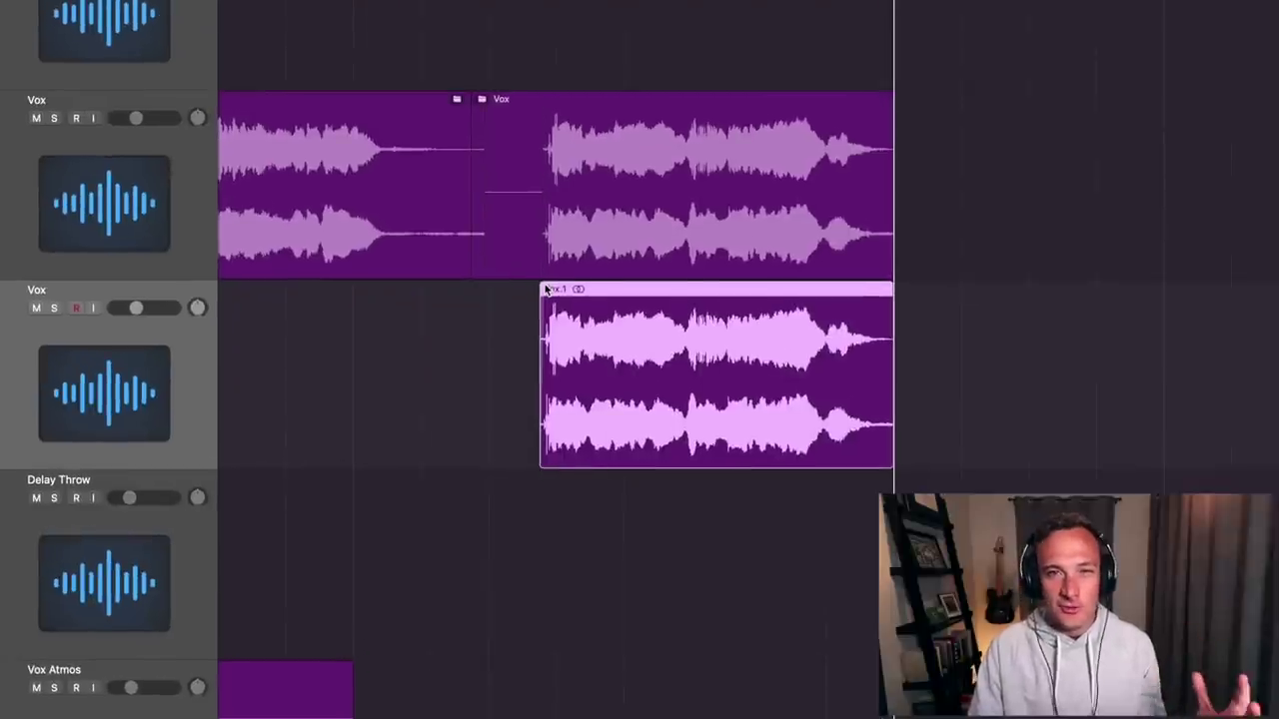
left_click(55, 309)
- Play the soloed copy and trim the Vox.1 region's start later
key("space")
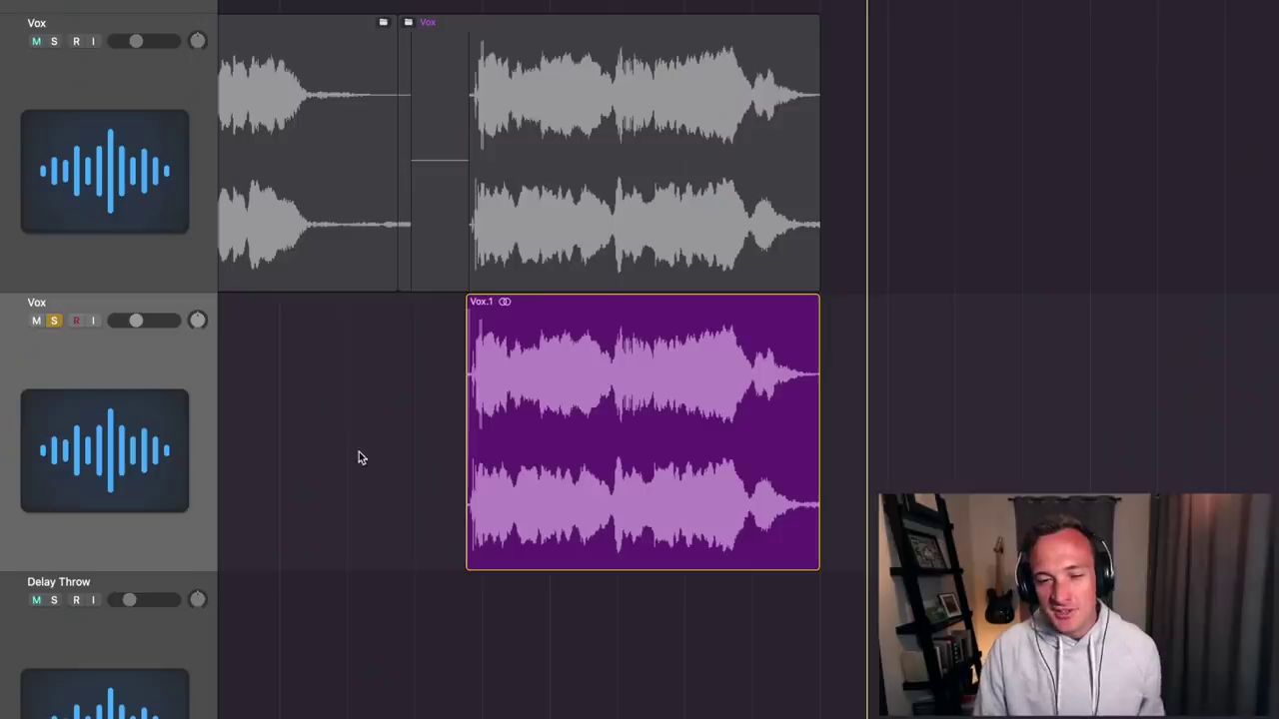
left_click_drag(466, 549, 618, 552)
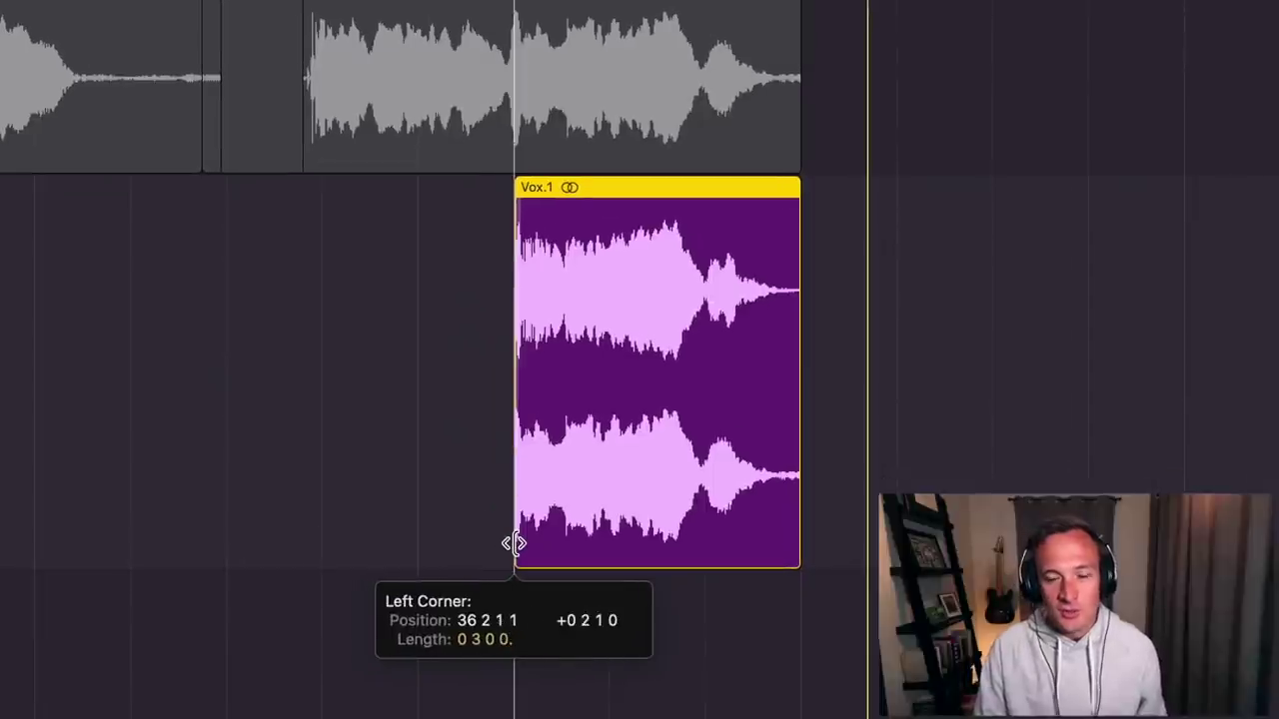
left_click_drag(514, 542, 513, 541)
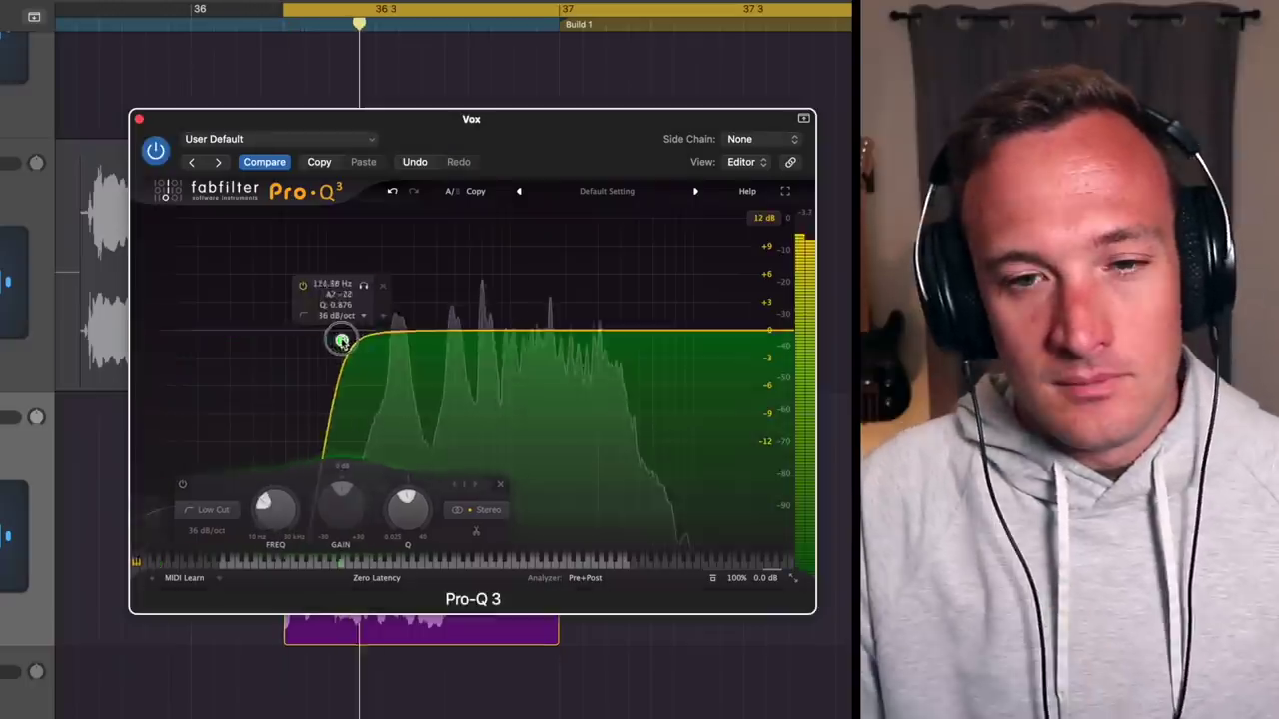
- Raise the Pro-Q 3 low cut, trim Vox.1's start into bar 36, and add another Vox track
left_click_drag(340, 334, 435, 346)
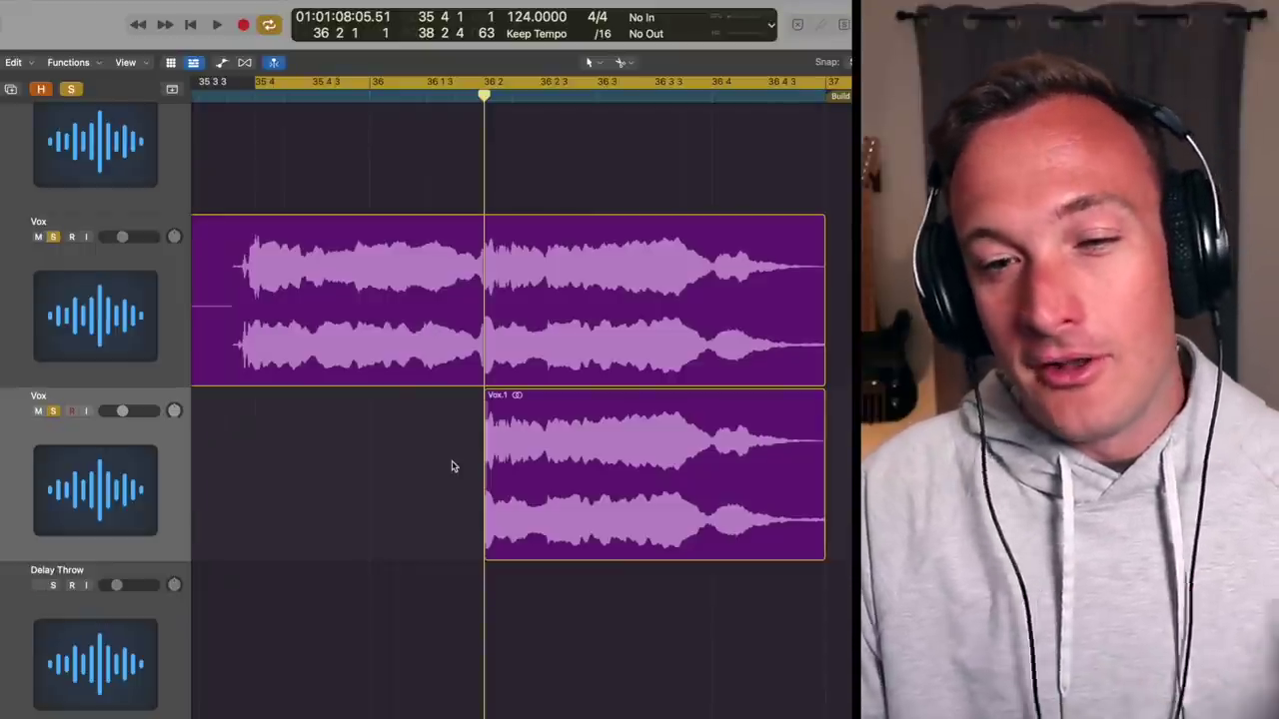
left_click_drag(483, 533, 544, 539)
key("space")
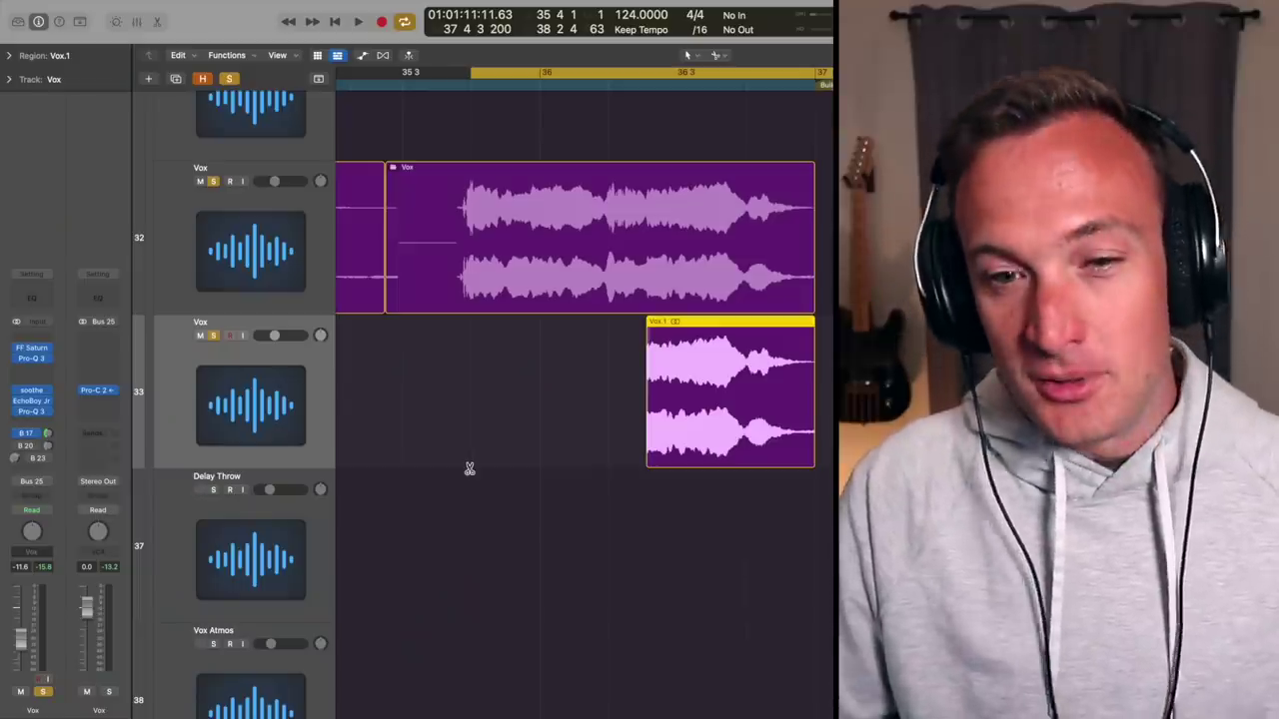
key("super+d")
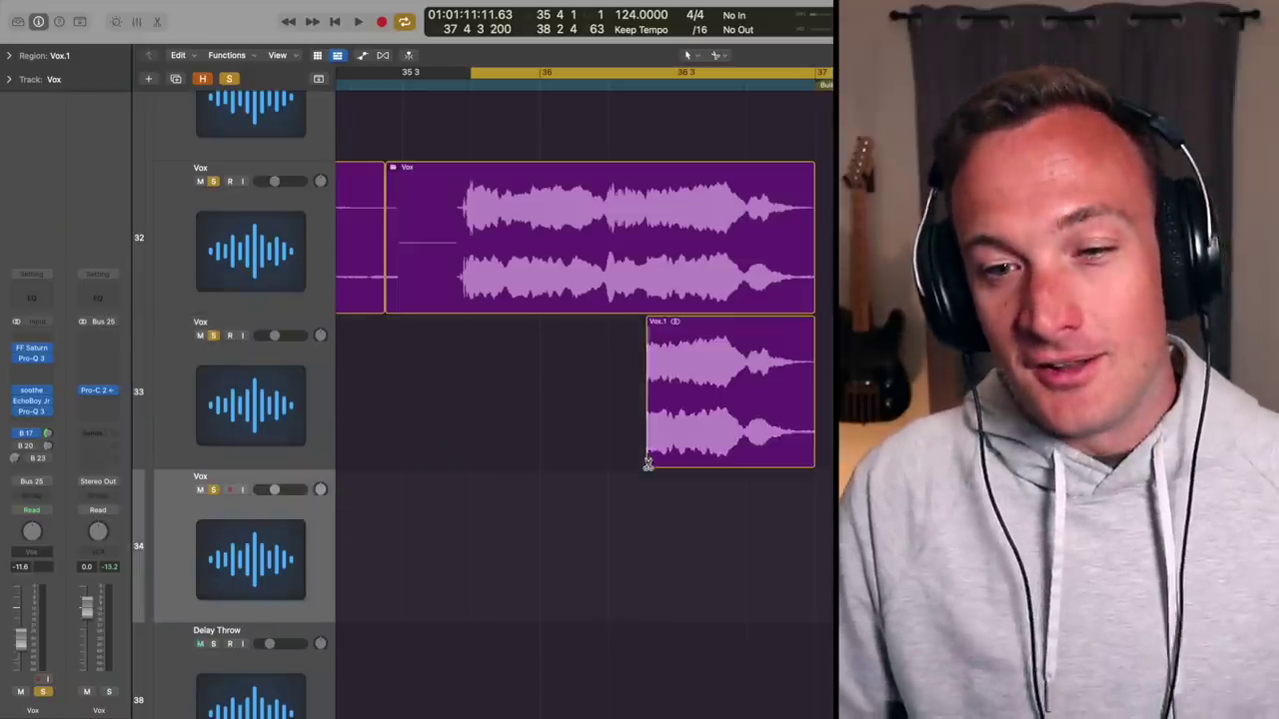
- Copy Vox.1 onto the new track and insert ValhallaVintageVerb with the SP-Amazing Vocal preset
left_click_drag(676, 472, 679, 484)
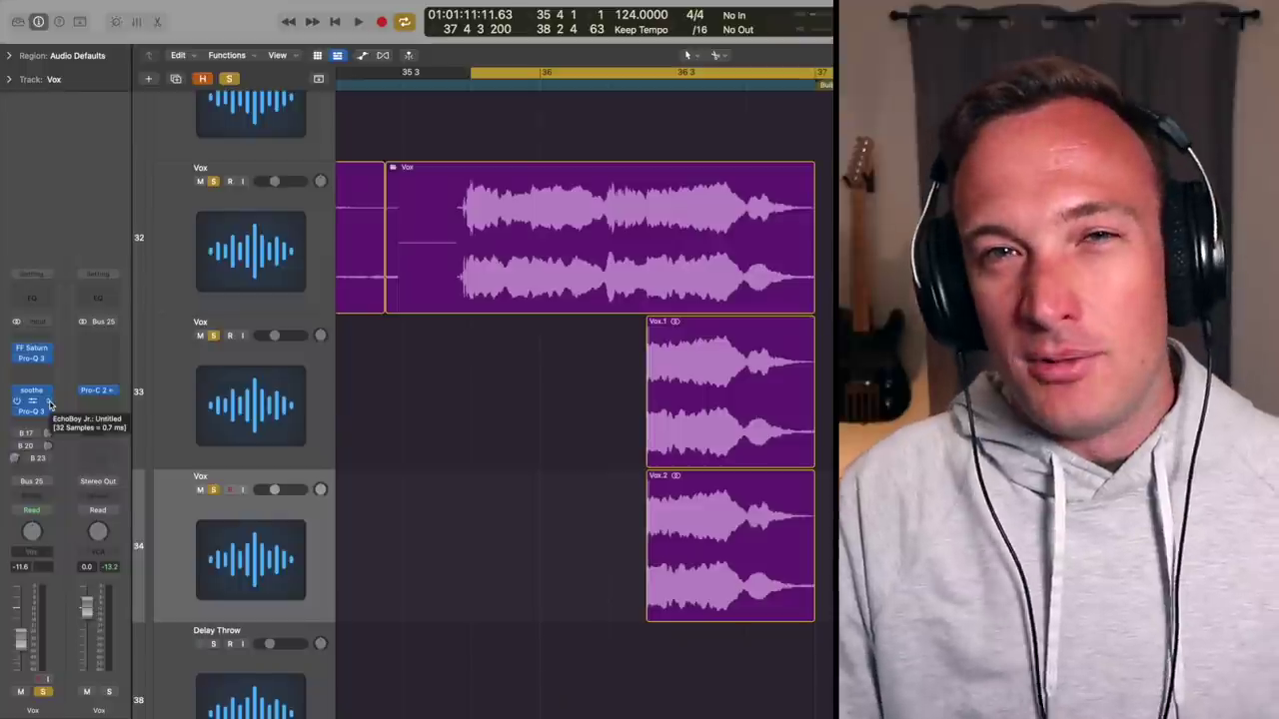
left_click(49, 403)
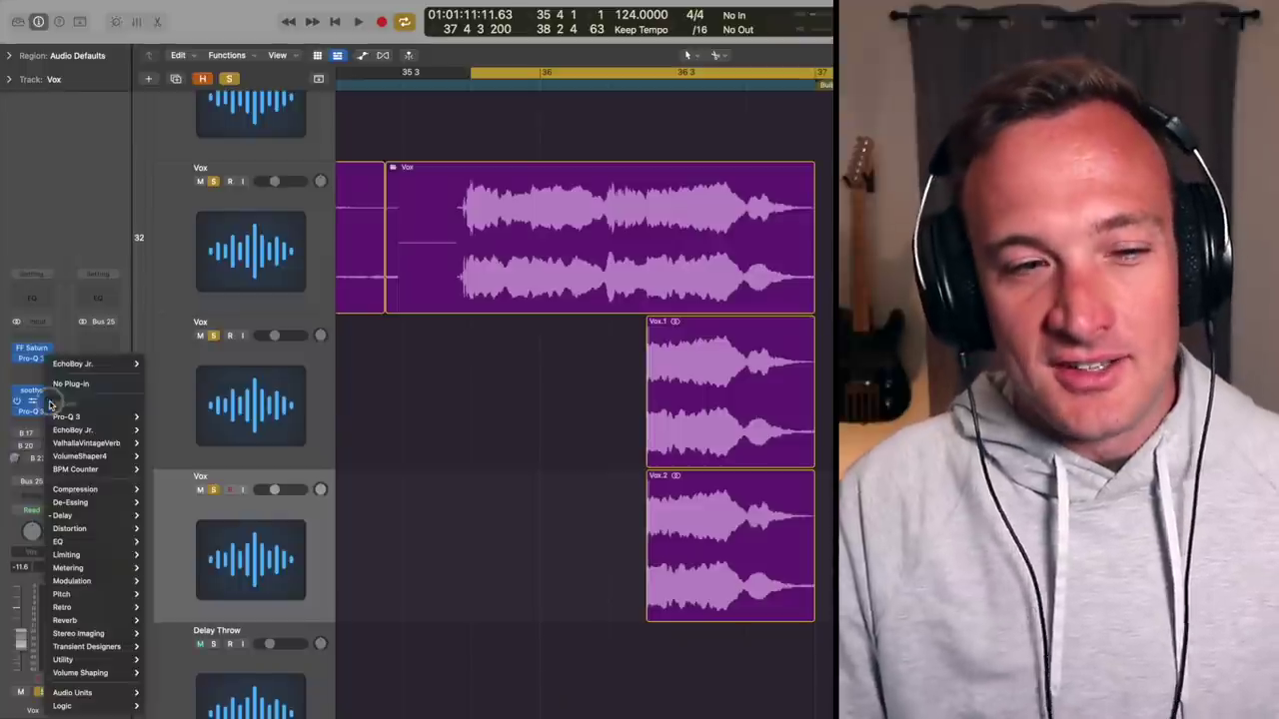
left_click(158, 442)
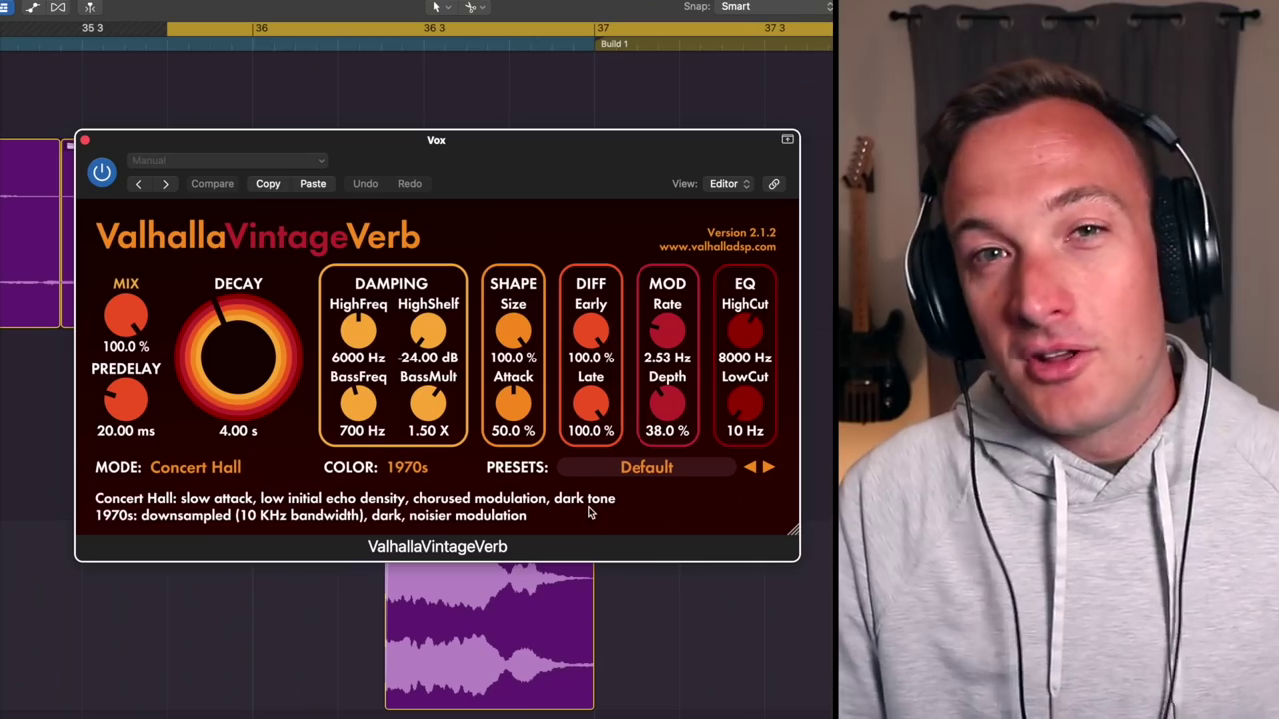
left_click(646, 475)
mouse_move(600, 447)
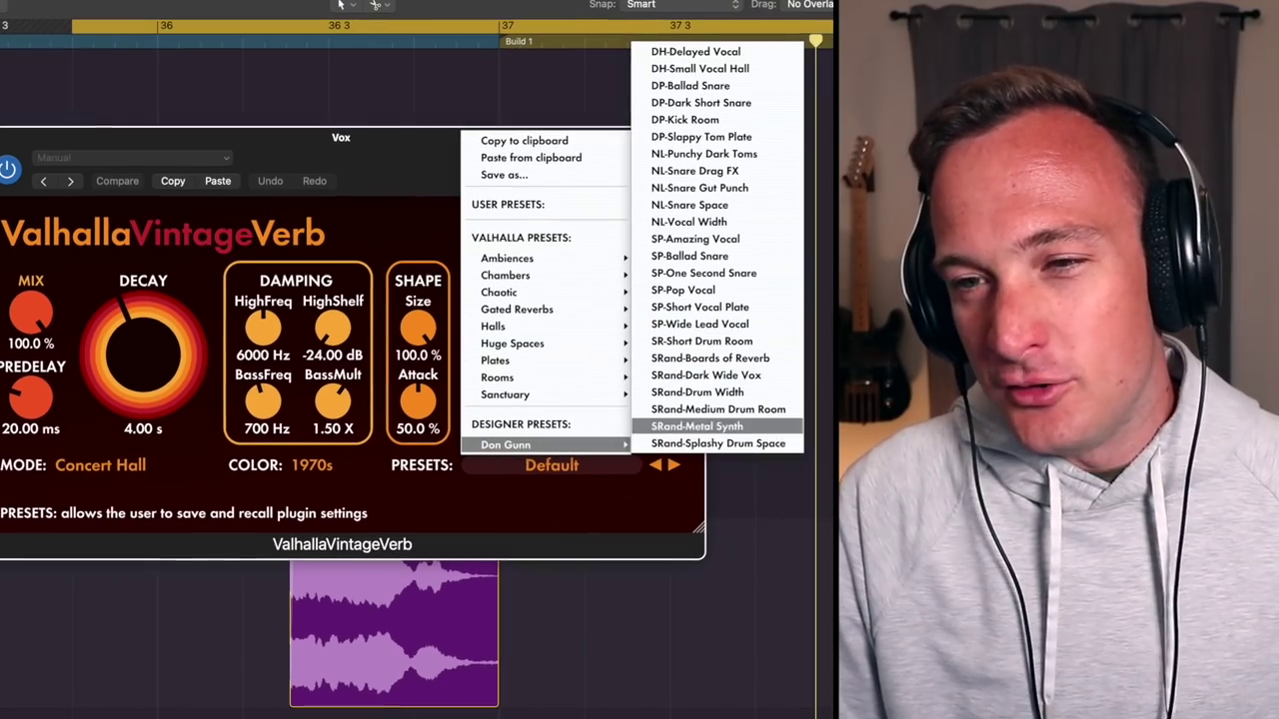
left_click(740, 241)
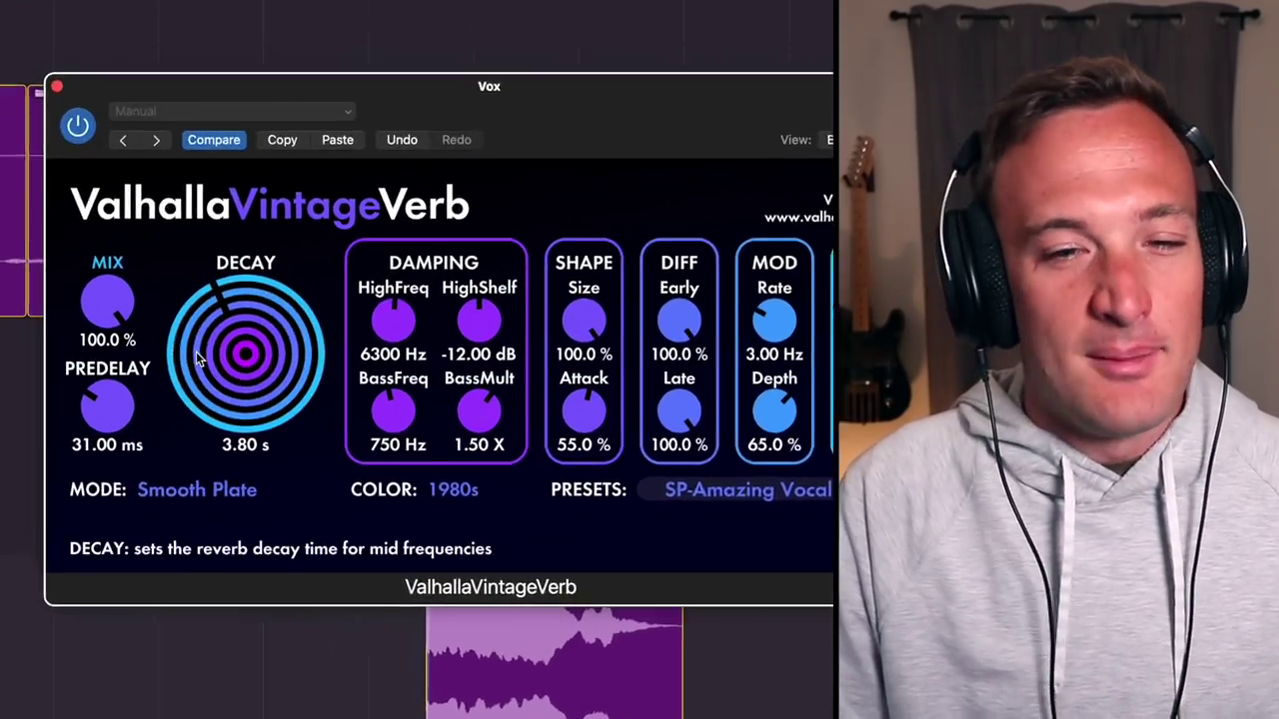
- Lengthen the reverb decay to about 14 s and route the channel output to Bus 29
left_click_drag(183, 349, 176, 320)
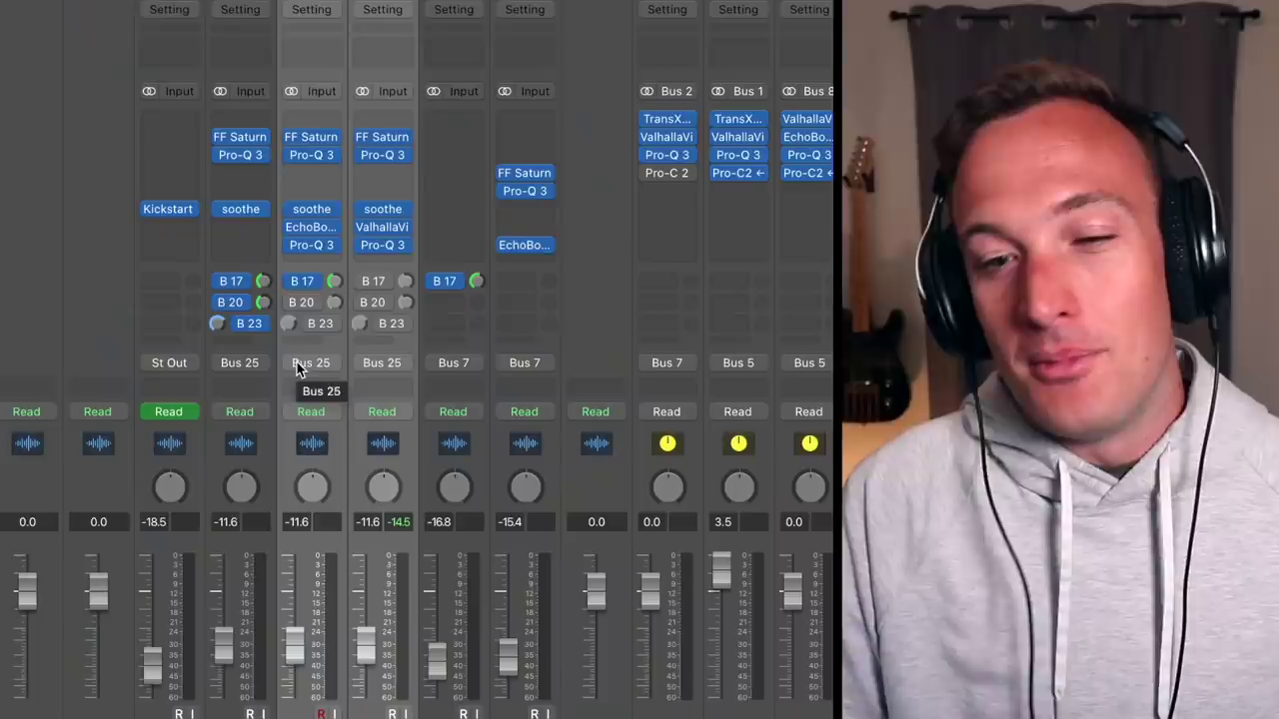
left_click(300, 362)
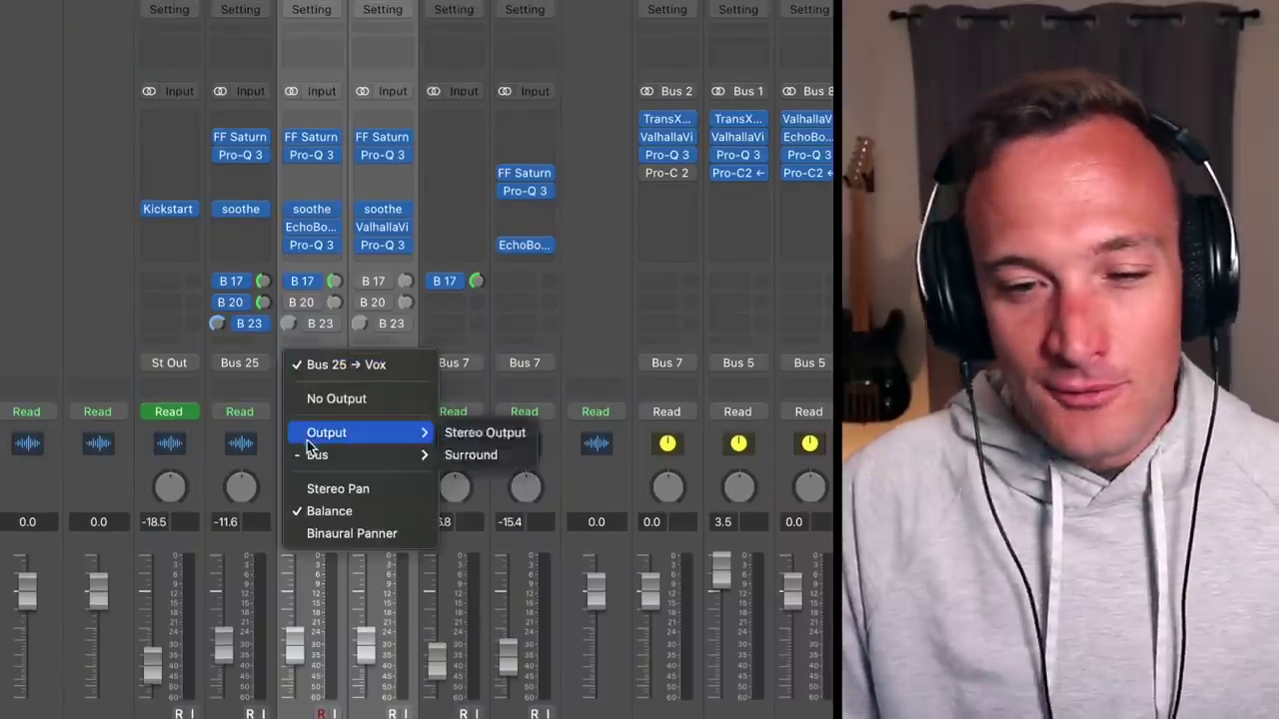
mouse_move(410, 468)
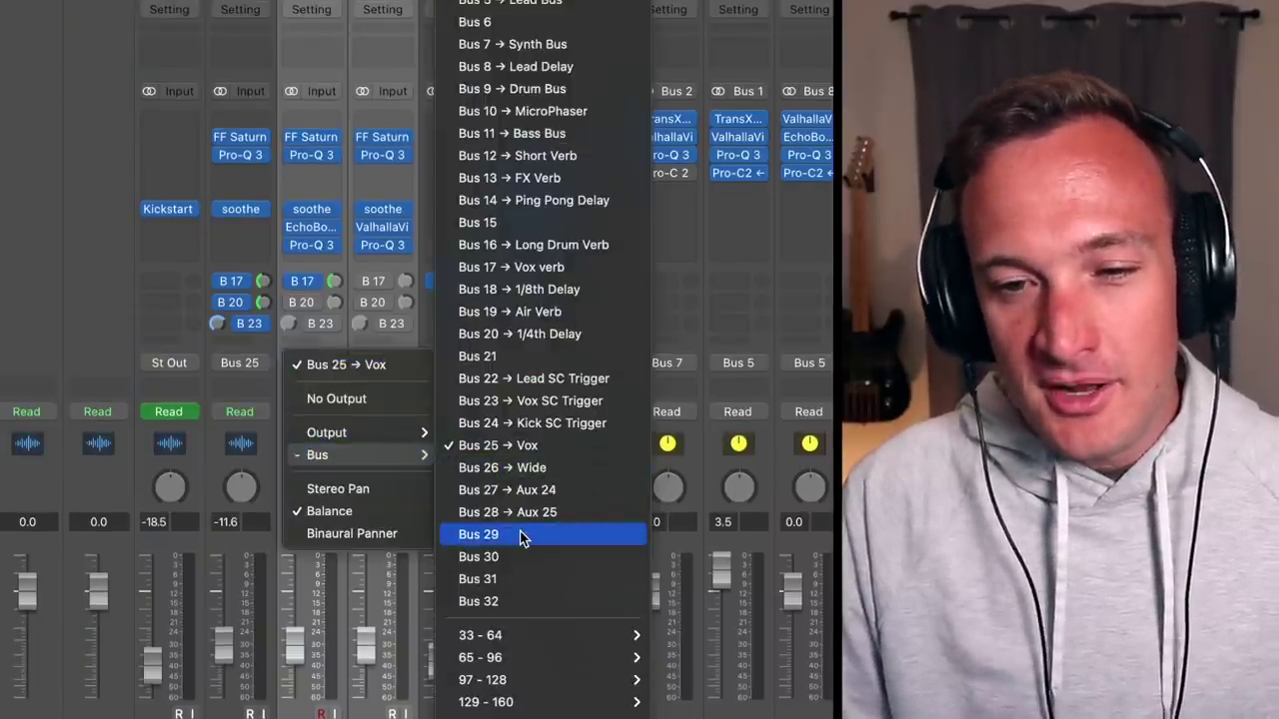
left_click(521, 537)
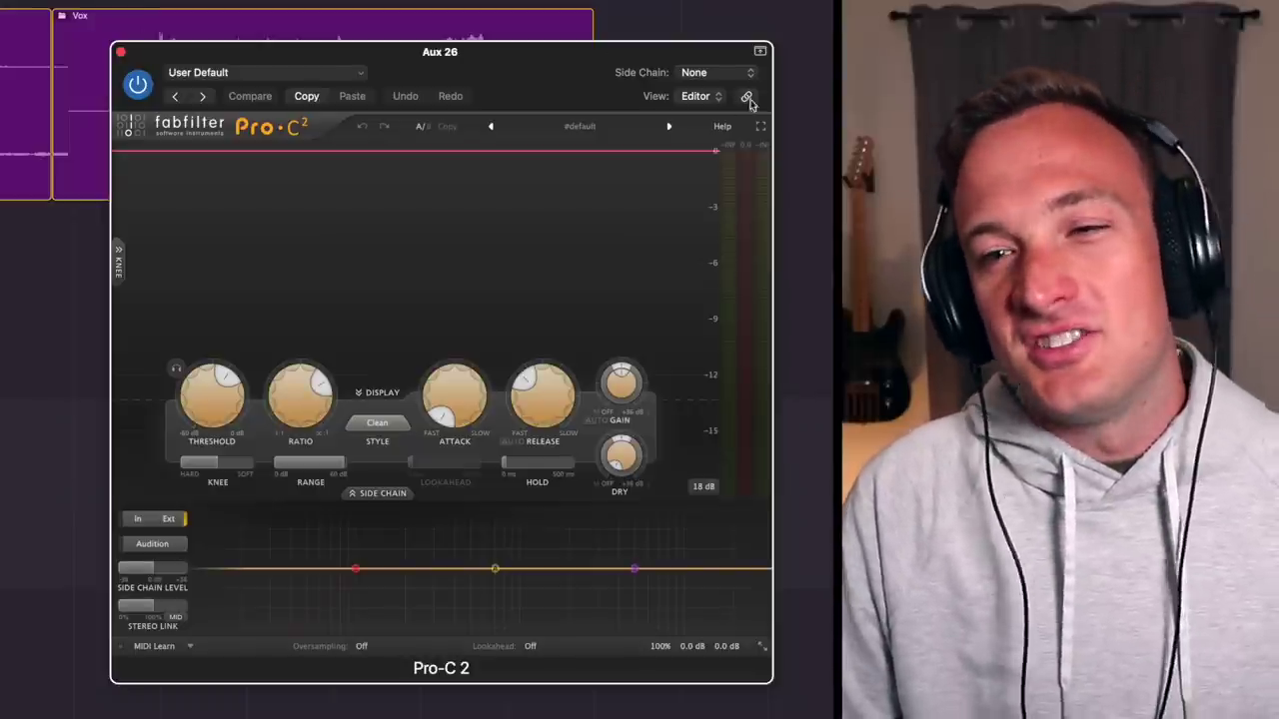
- Set the Aux 26 Pro-C 2 compressor's side chain source to Bus 23
left_click(717, 72)
mouse_move(699, 152)
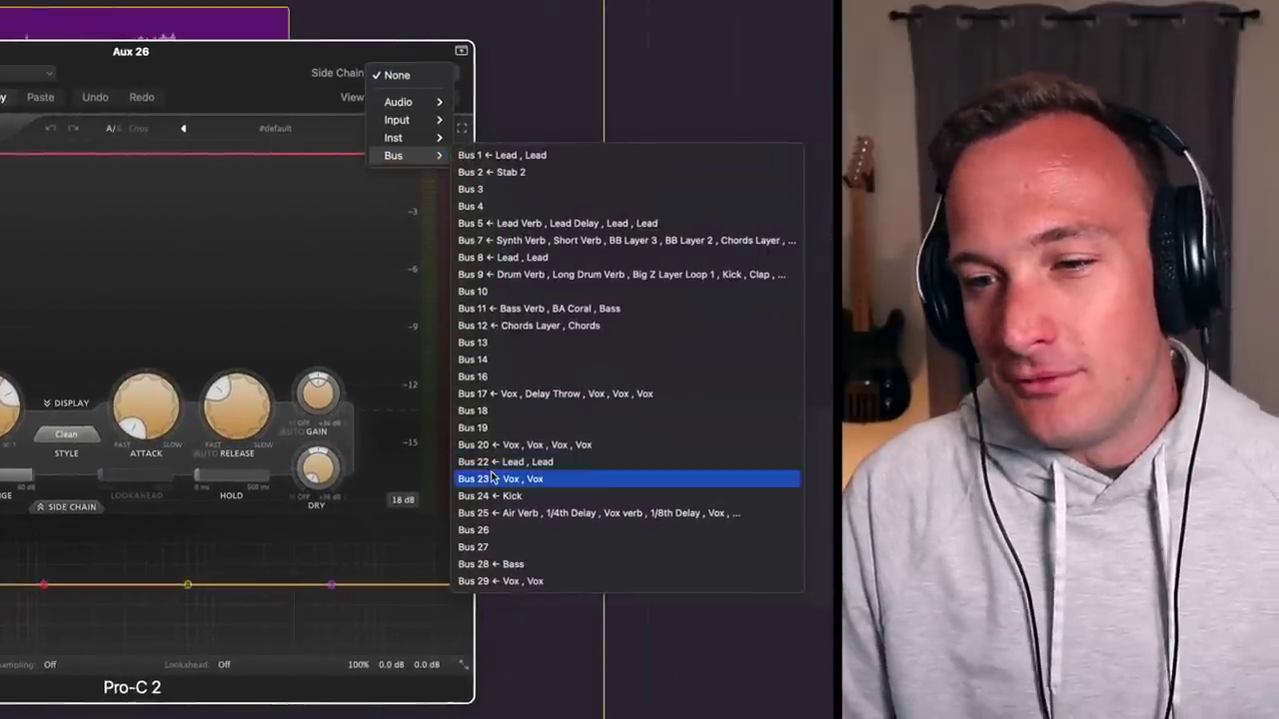
left_click(493, 479)
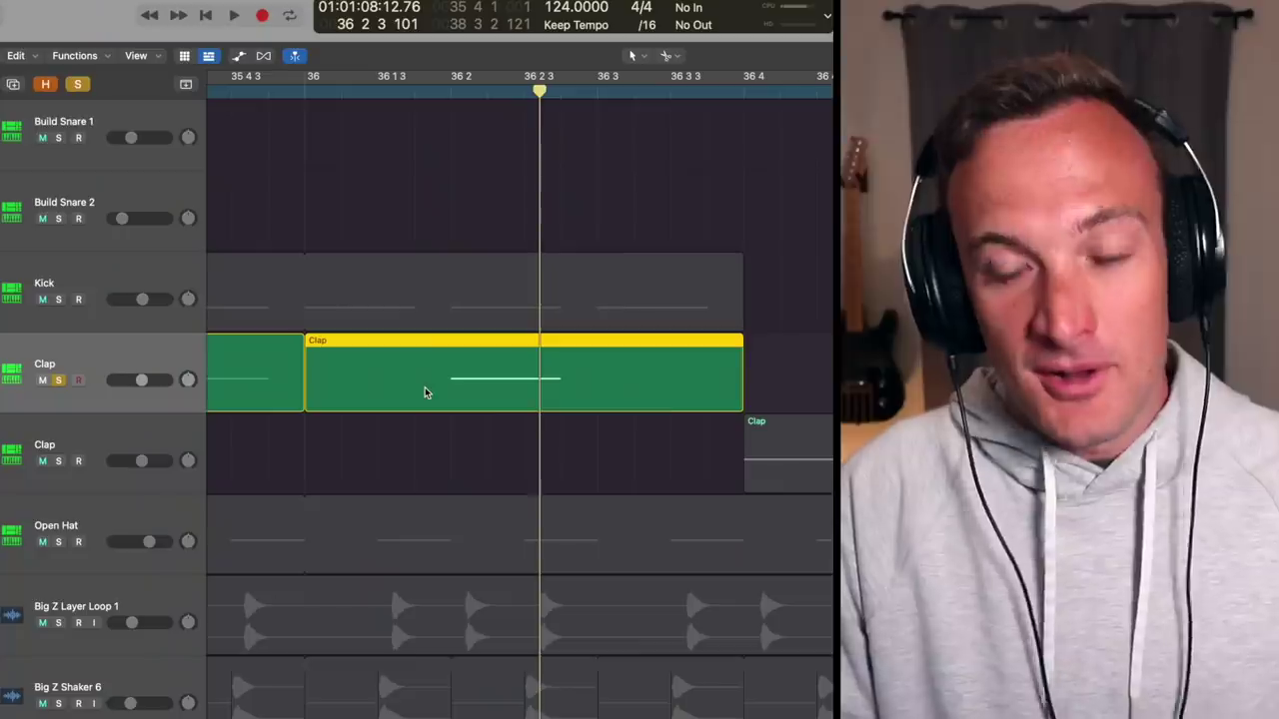
- Play the clap and switch its ValhallaVintageVerb mode to Chamber
key("ctrl+b")
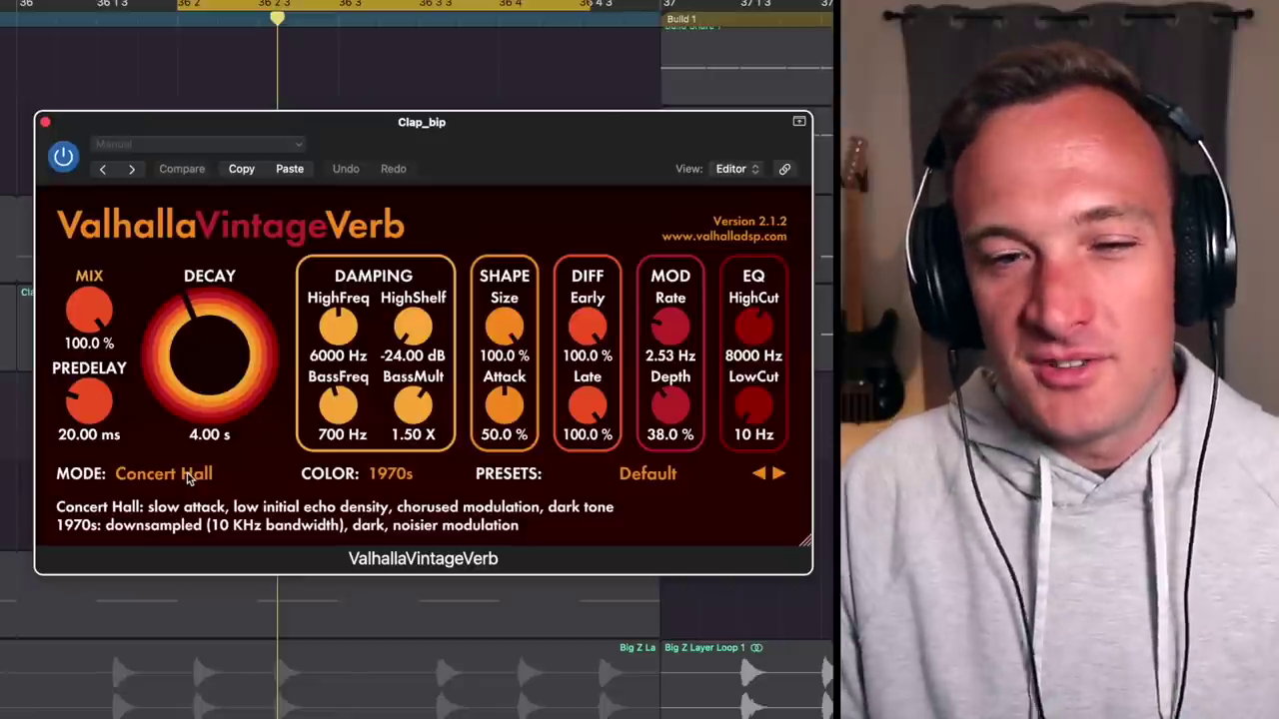
key("space")
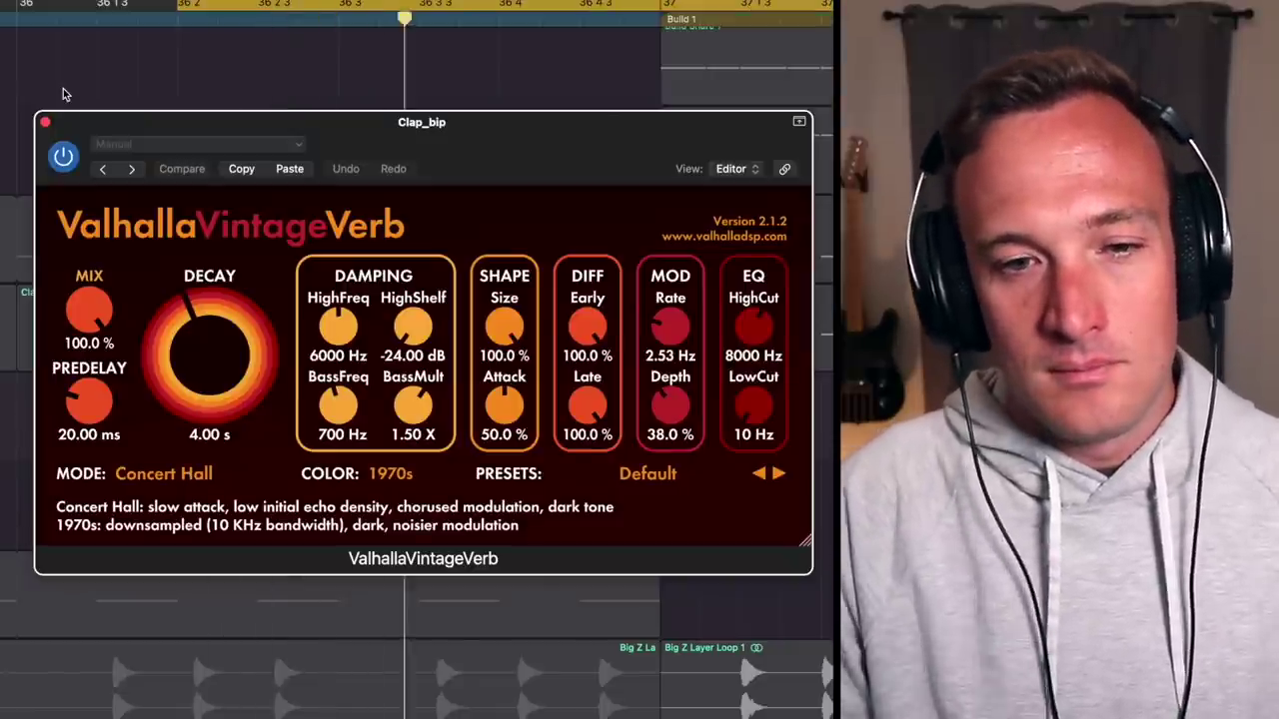
left_click(178, 481)
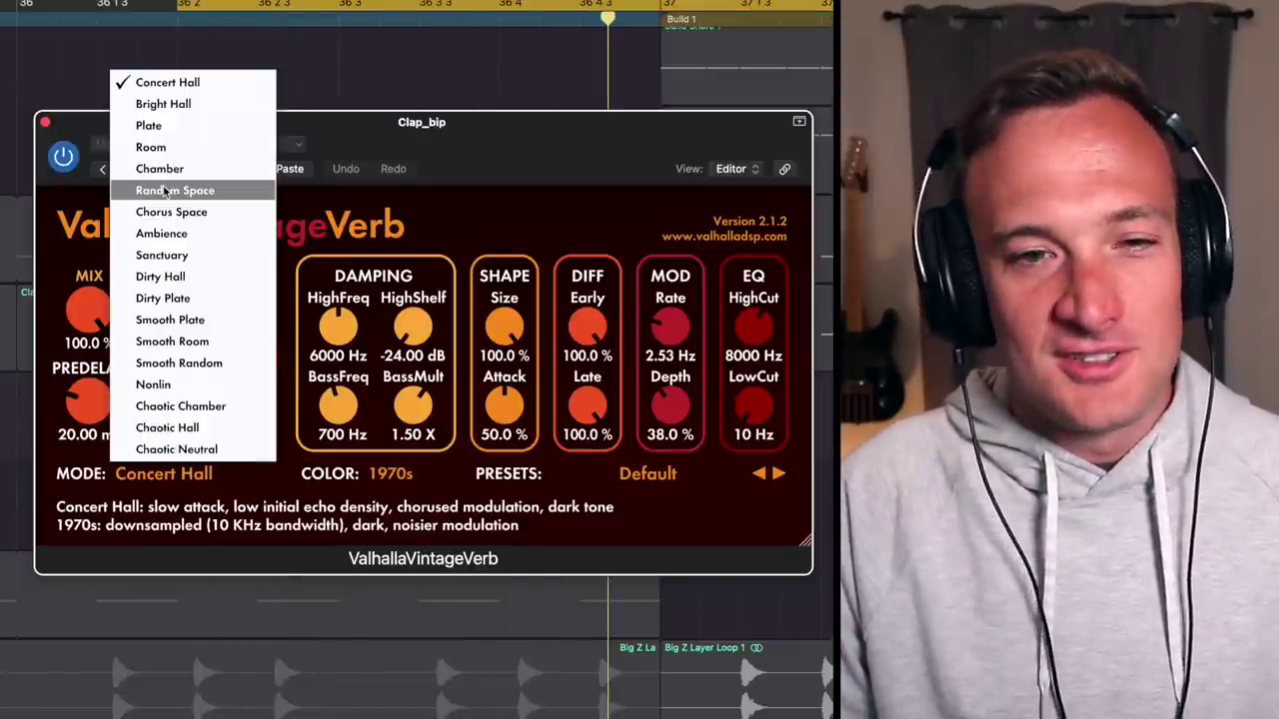
left_click(155, 171)
- Set predelay and attack to 0, low cut to about 340 Hz, high cut to 5200 Hz
left_click_drag(95, 400, 97, 450)
left_click_drag(504, 404, 636, 483)
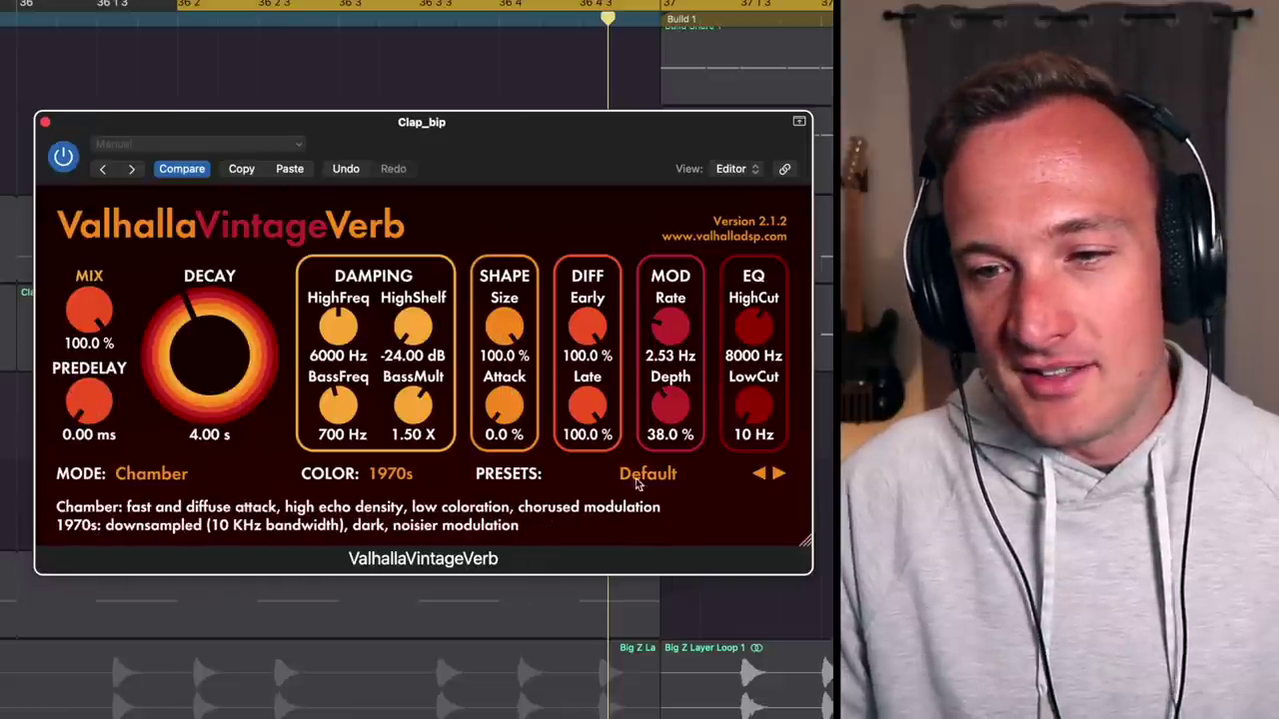
left_click_drag(748, 400, 749, 369)
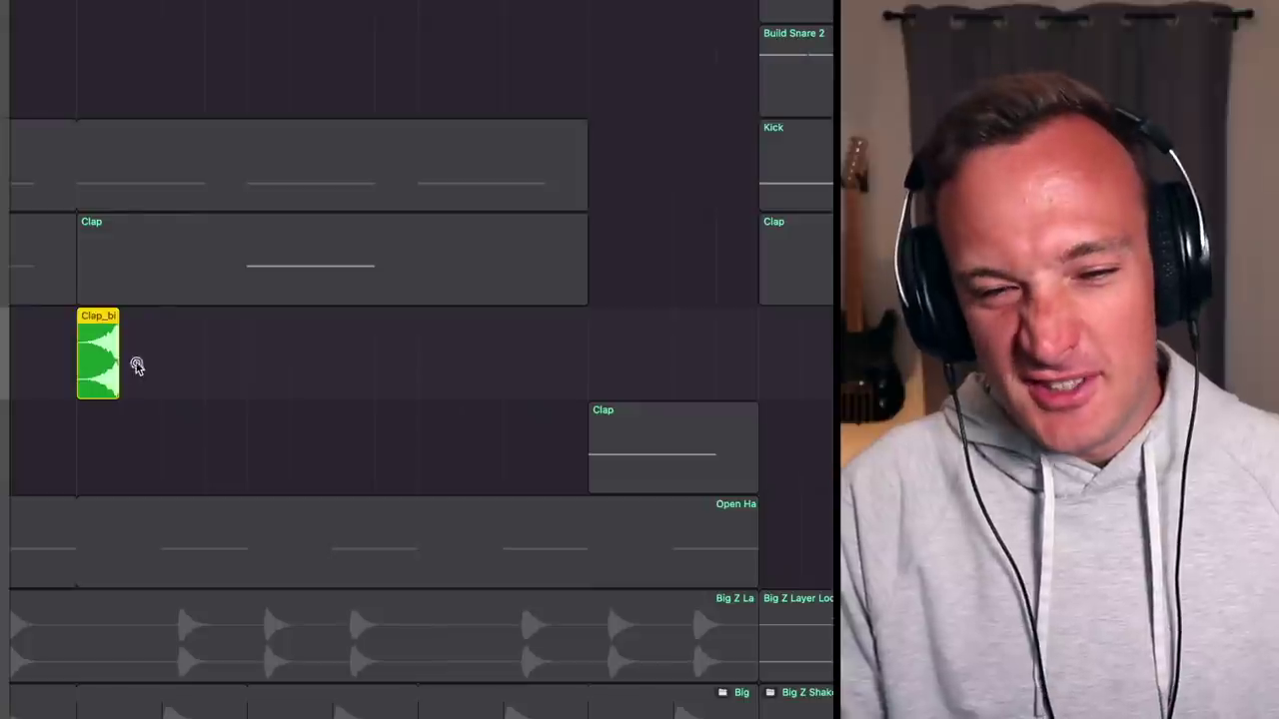
- Bounce the reverberated clap in place as 'Rev Clap' and reverse it
key("ctrl+b")
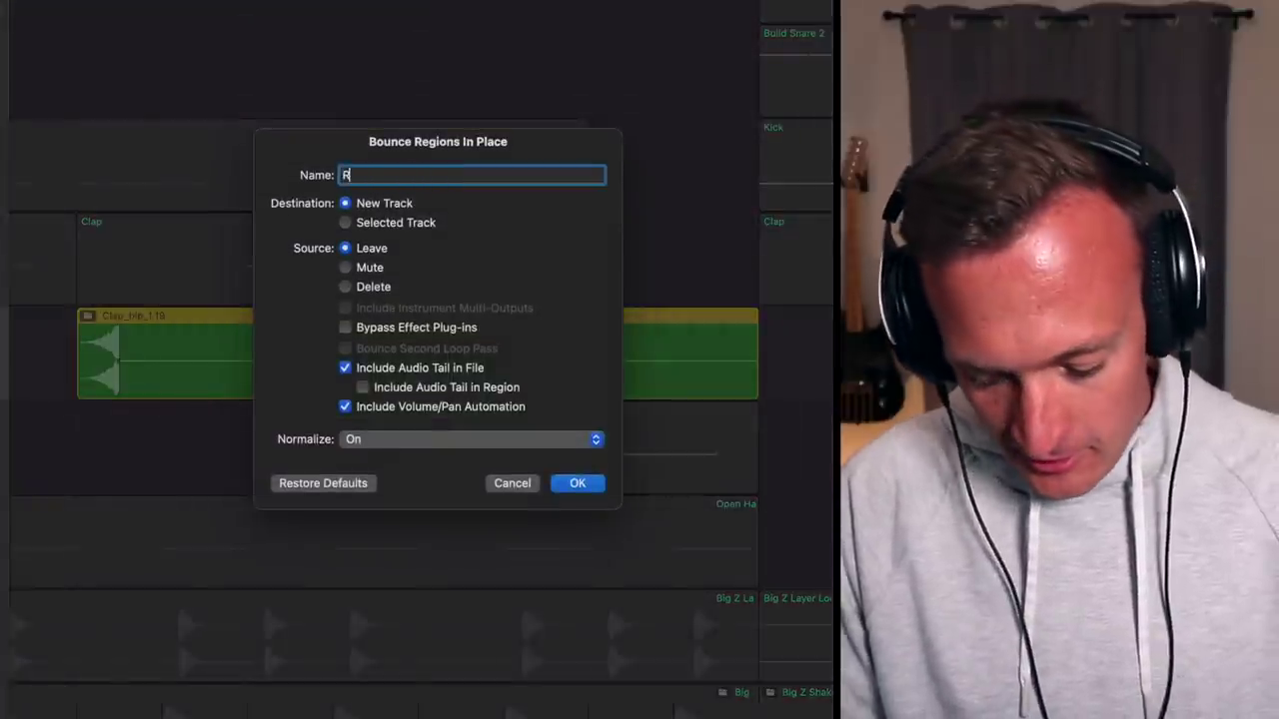
type("ap")
key("Return")
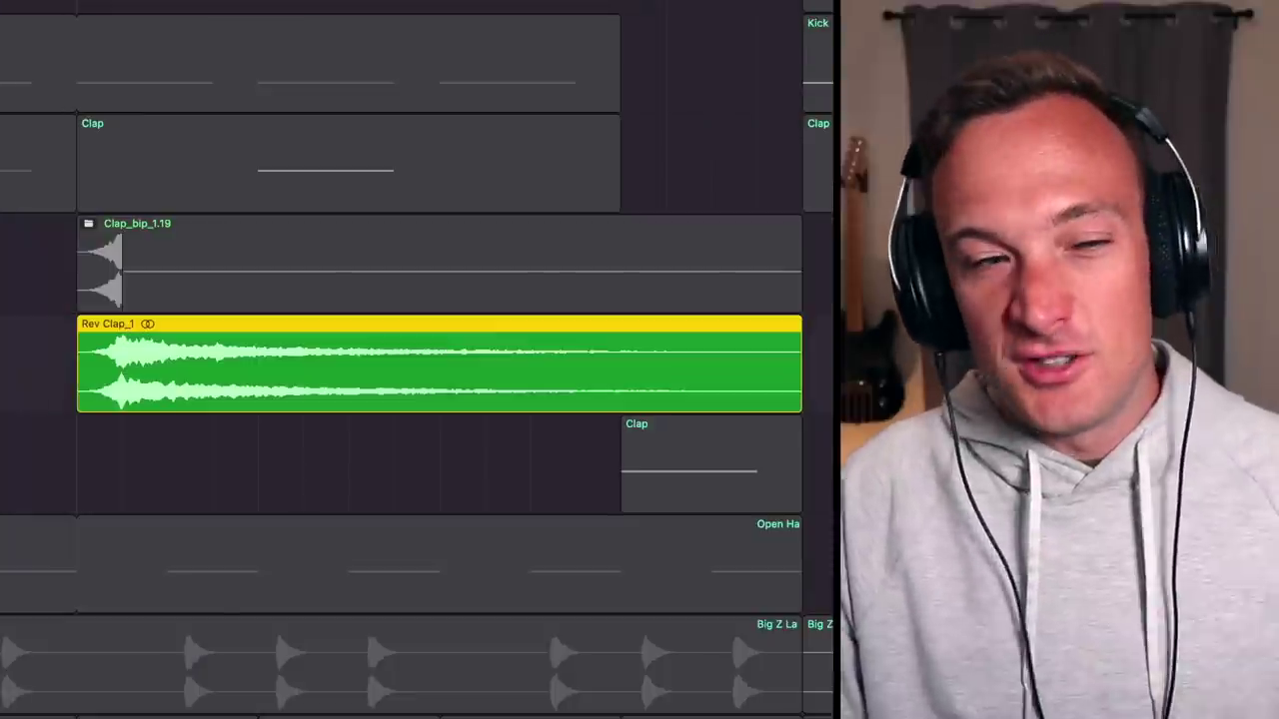
key("space")
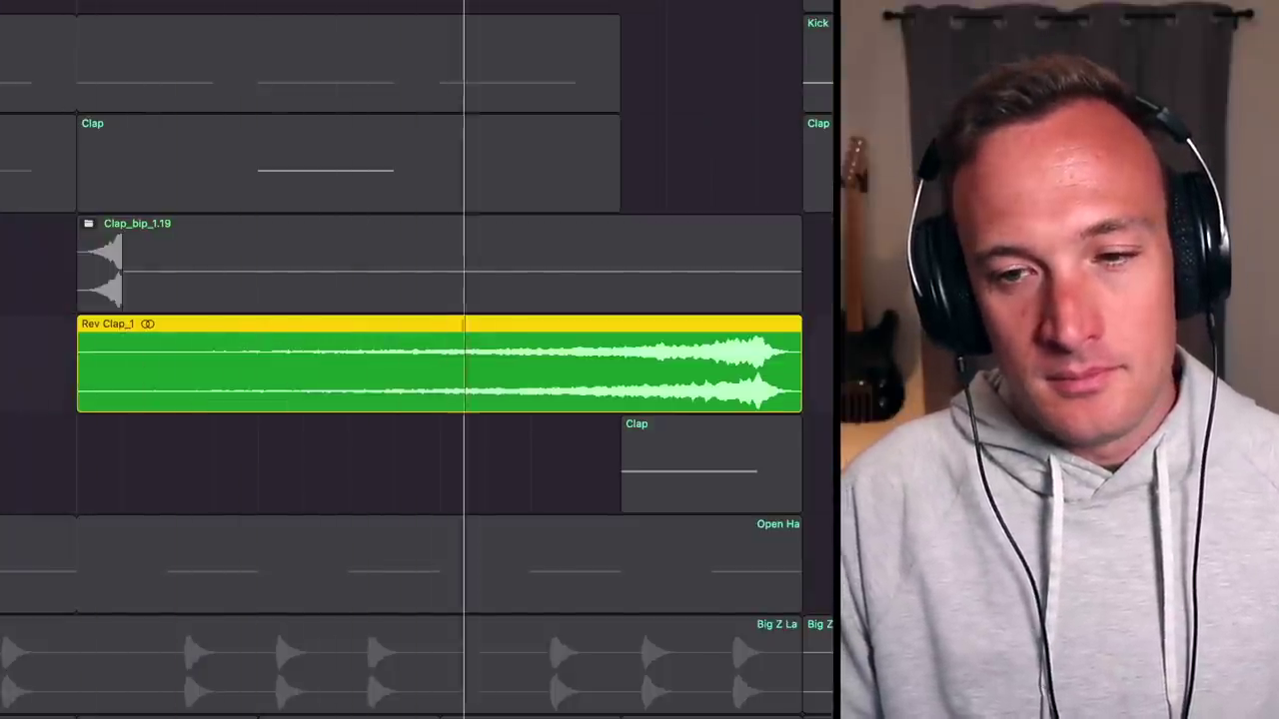
- Shorten and move Rev Clap to end at the next clap, splitting off and deleting its front piece
left_click_drag(796, 402, 765, 402)
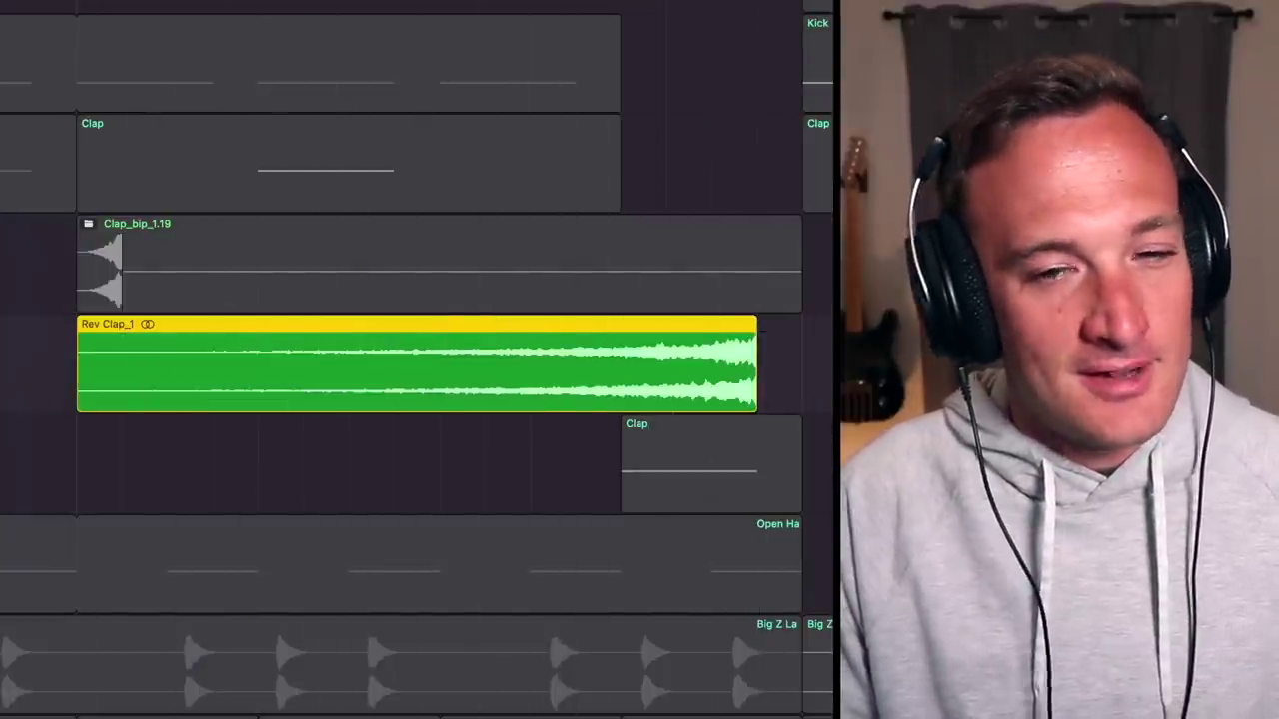
left_click_drag(685, 370, 549, 372)
left_click(77, 359)
key("Delete")
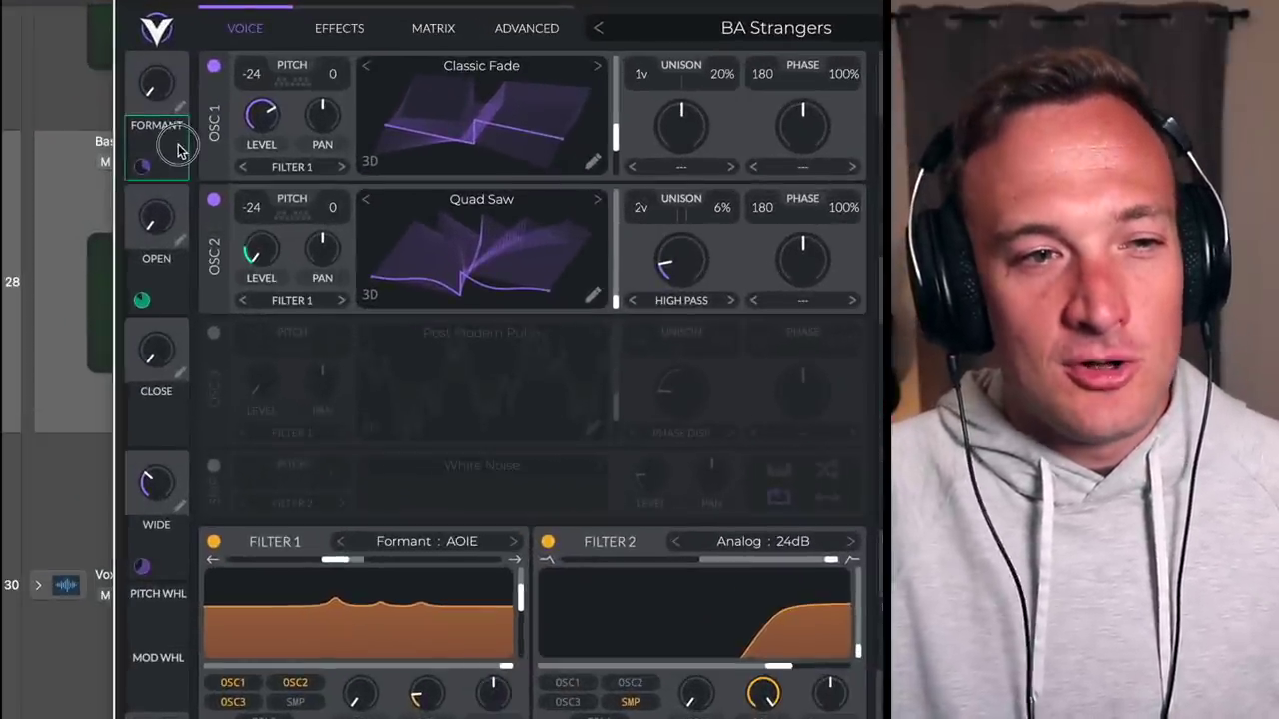
- Assign Vital's FORMANT macro to modulate Filter 1's MIX knob
left_click_drag(180, 150, 419, 718)
left_click_drag(380, 571, 382, 571)
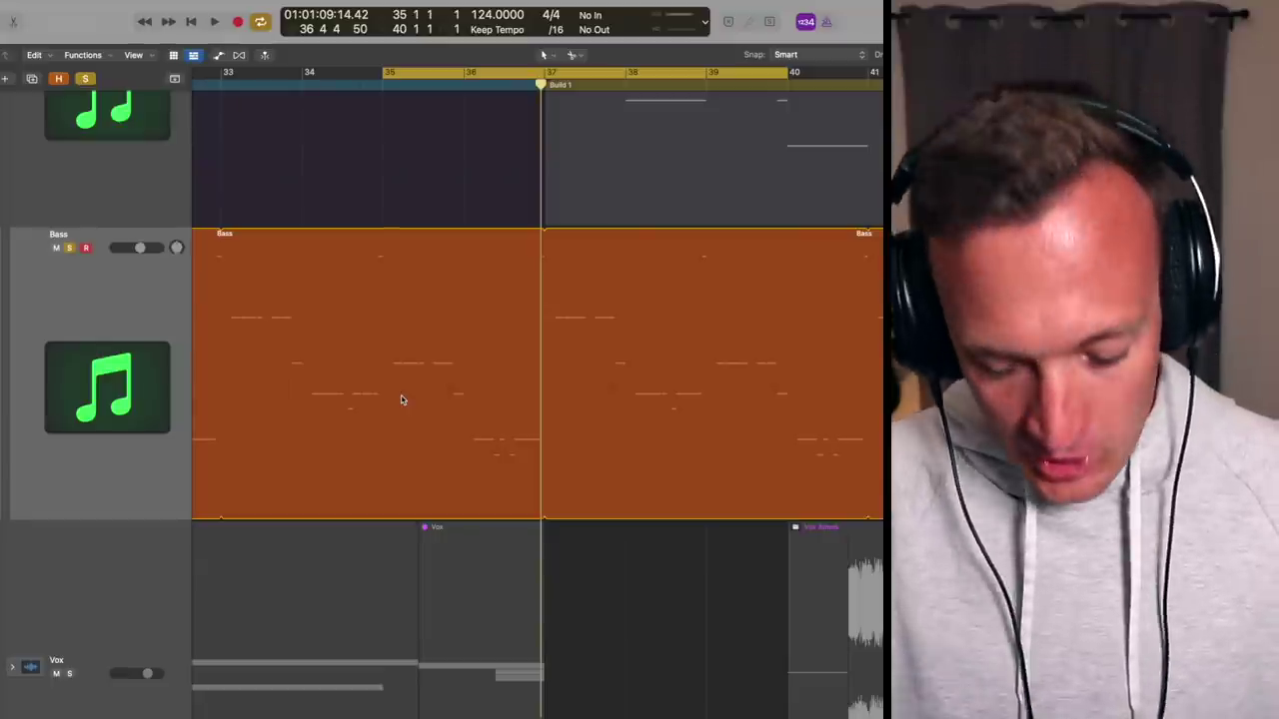
- Draw Vital Macro 1 automation on Bass rising to full value at the build, then dropping
key("a")
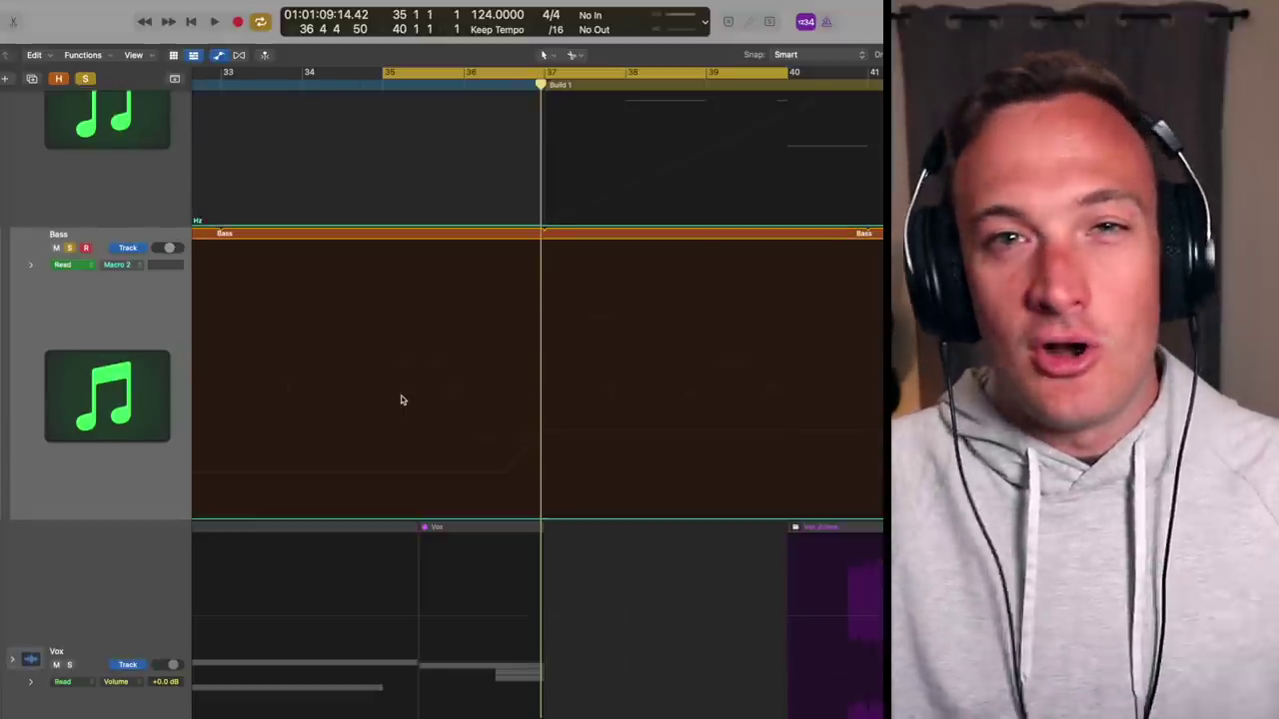
left_click(374, 516)
left_click(552, 516)
mouse_move(543, 517)
left_mouse_down()
mouse_move(557, 130)
mouse_move(559, 142)
left_mouse_up()
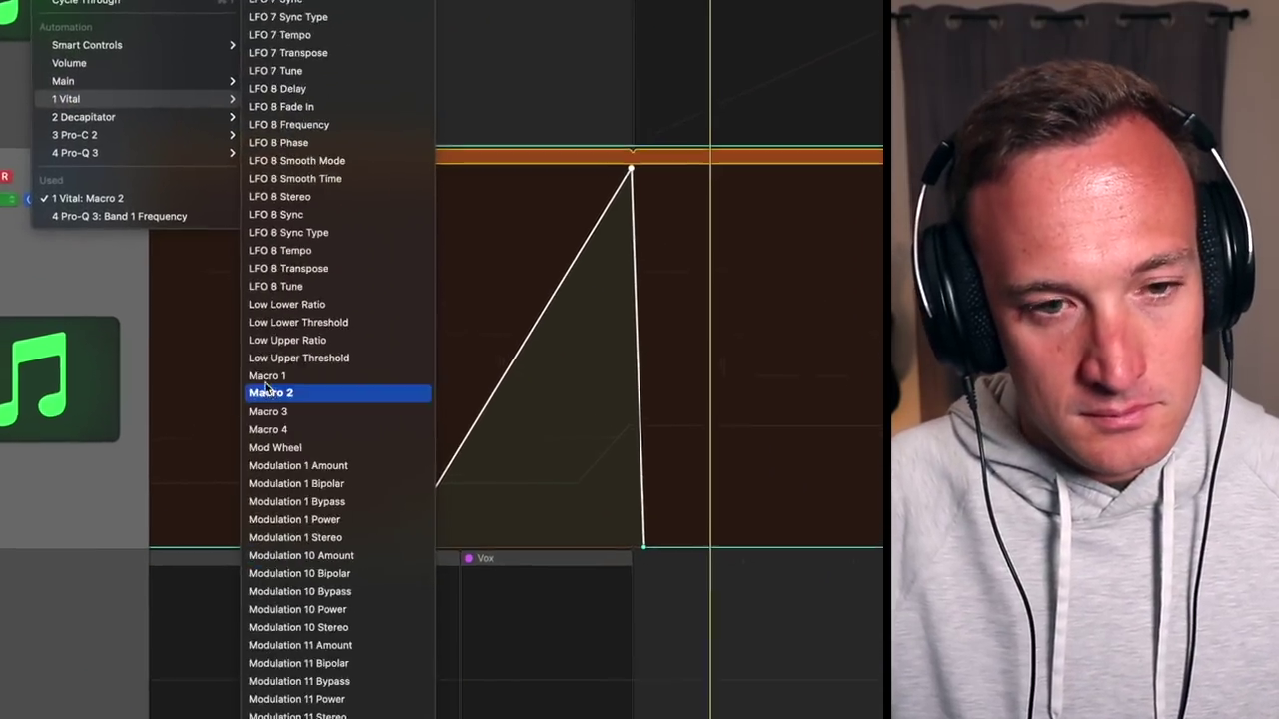
left_click(337, 394)
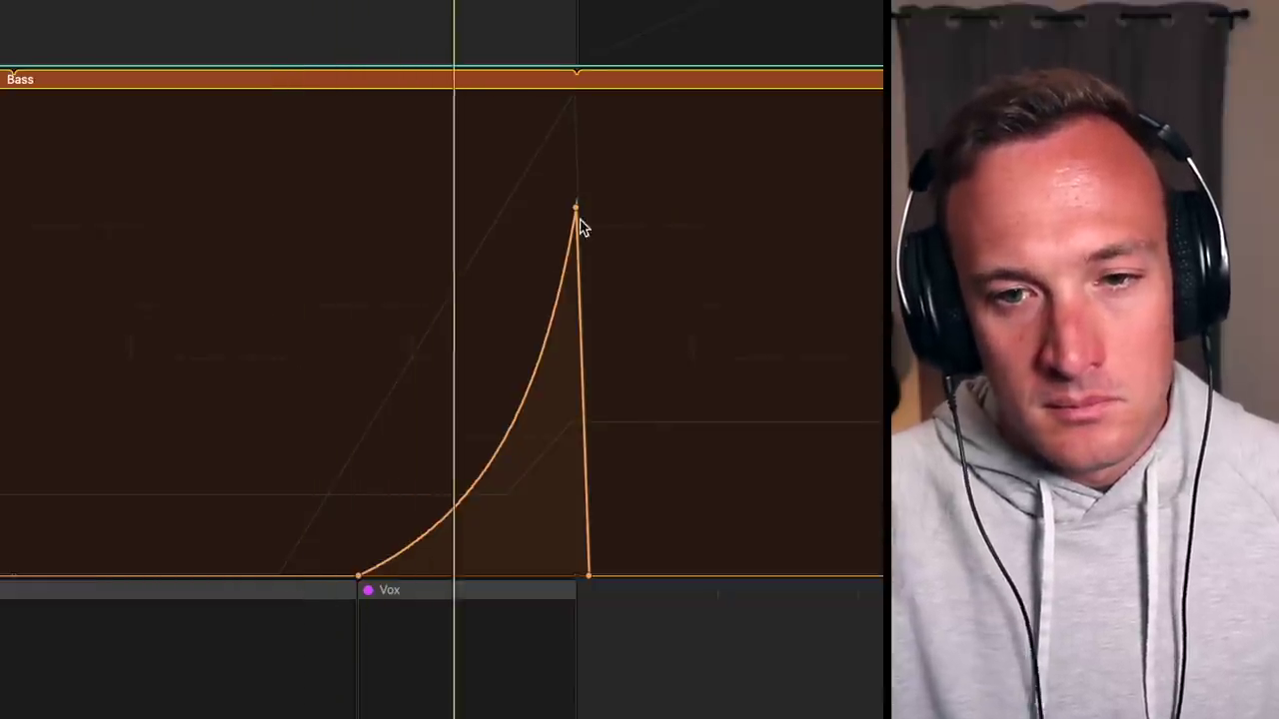
left_click_drag(578, 213, 576, 88)
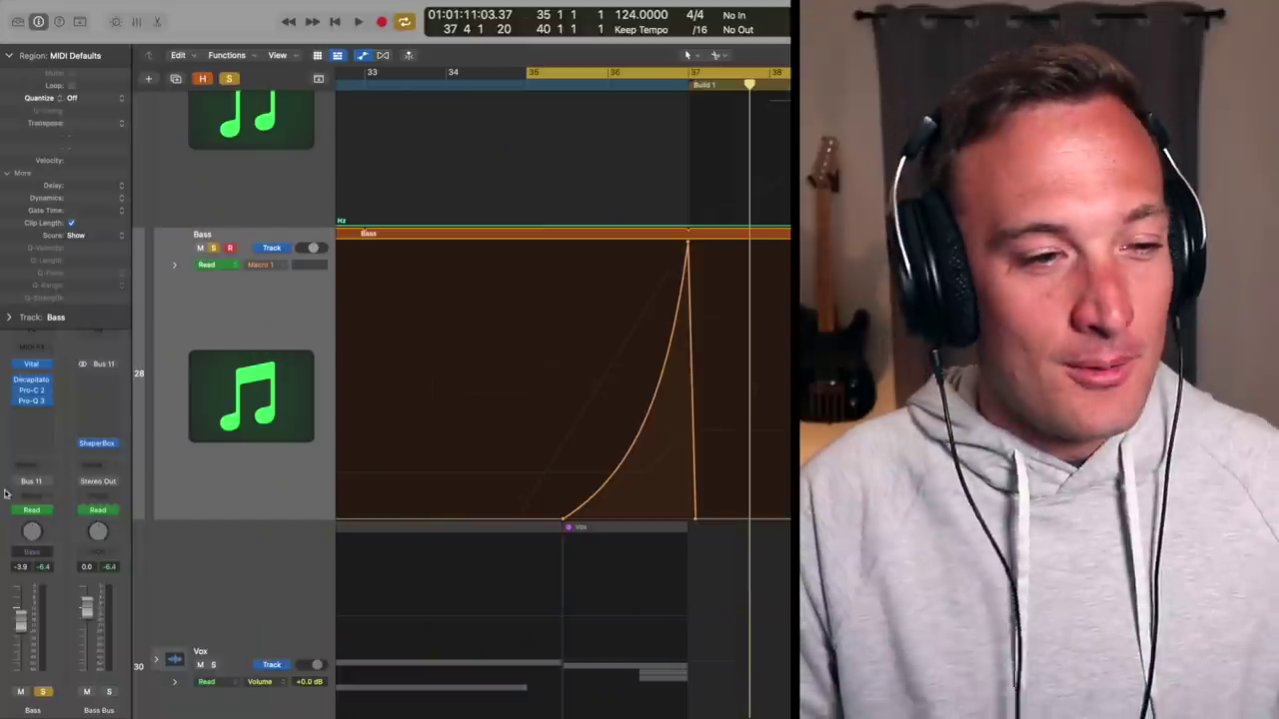
- Add a send from the Bass channel to Bus 30
left_click(30, 466)
mouse_move(25, 483)
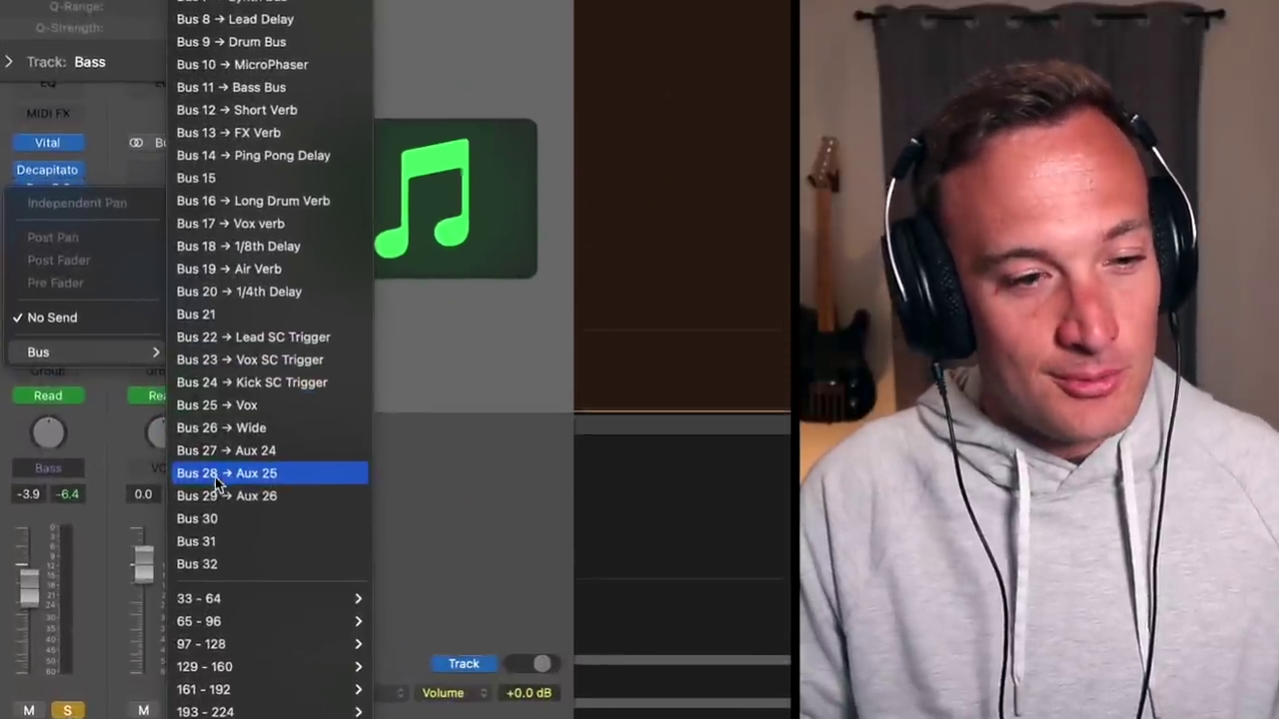
left_click(215, 518)
- Insert stereo EchoBoy Jr. on the new Aux 27
left_click(161, 187)
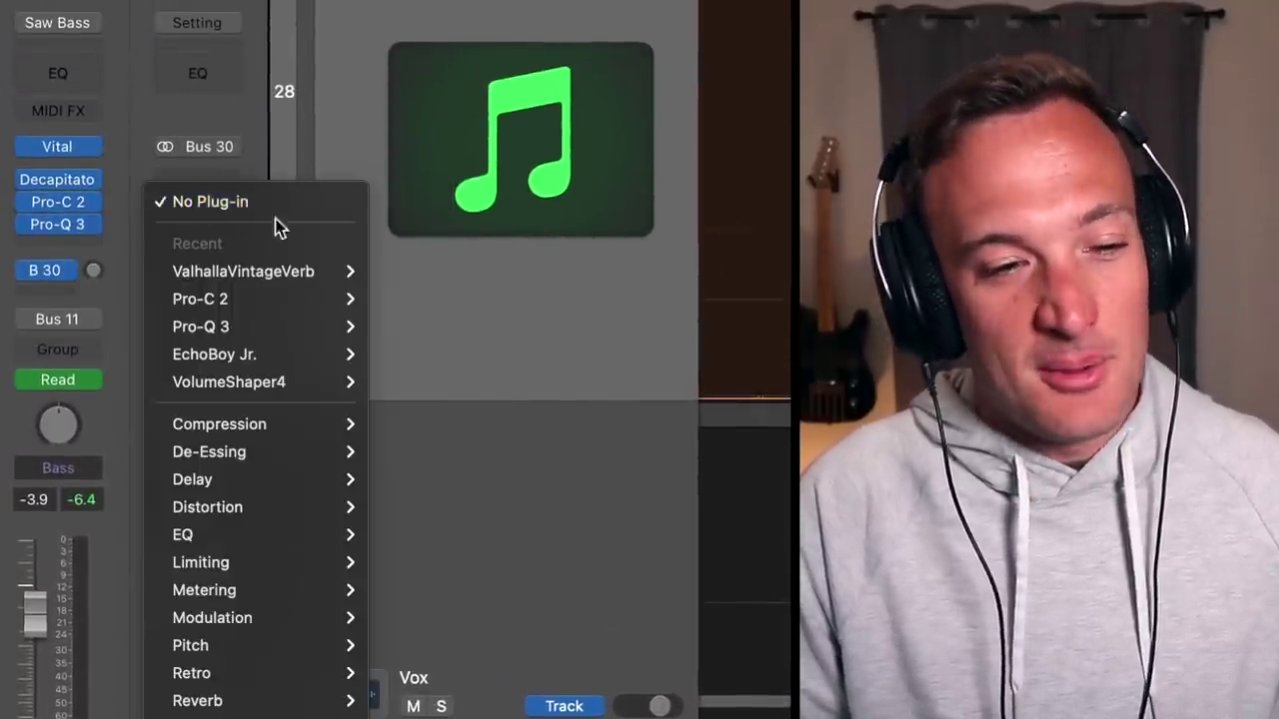
mouse_move(300, 354)
left_click(424, 358)
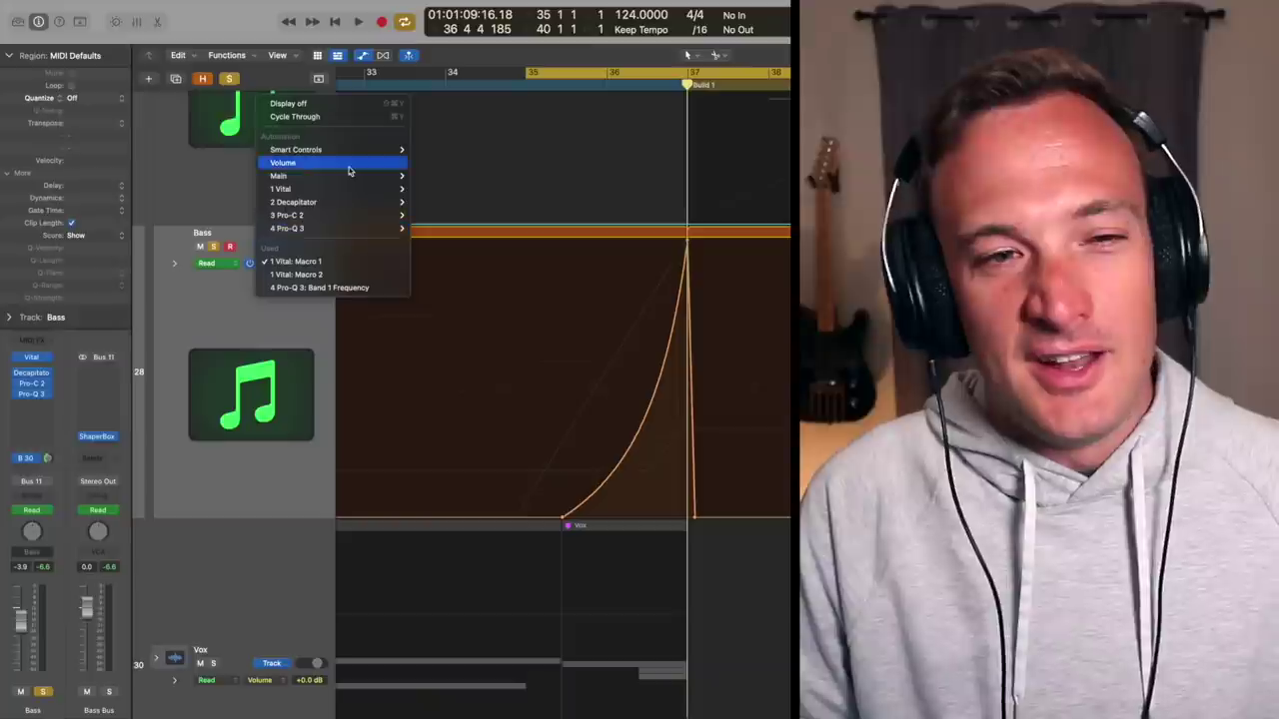
- Show the Bass track's Send 1 → Aux 27 automation in Absolute mode
mouse_move(338, 184)
mouse_move(521, 228)
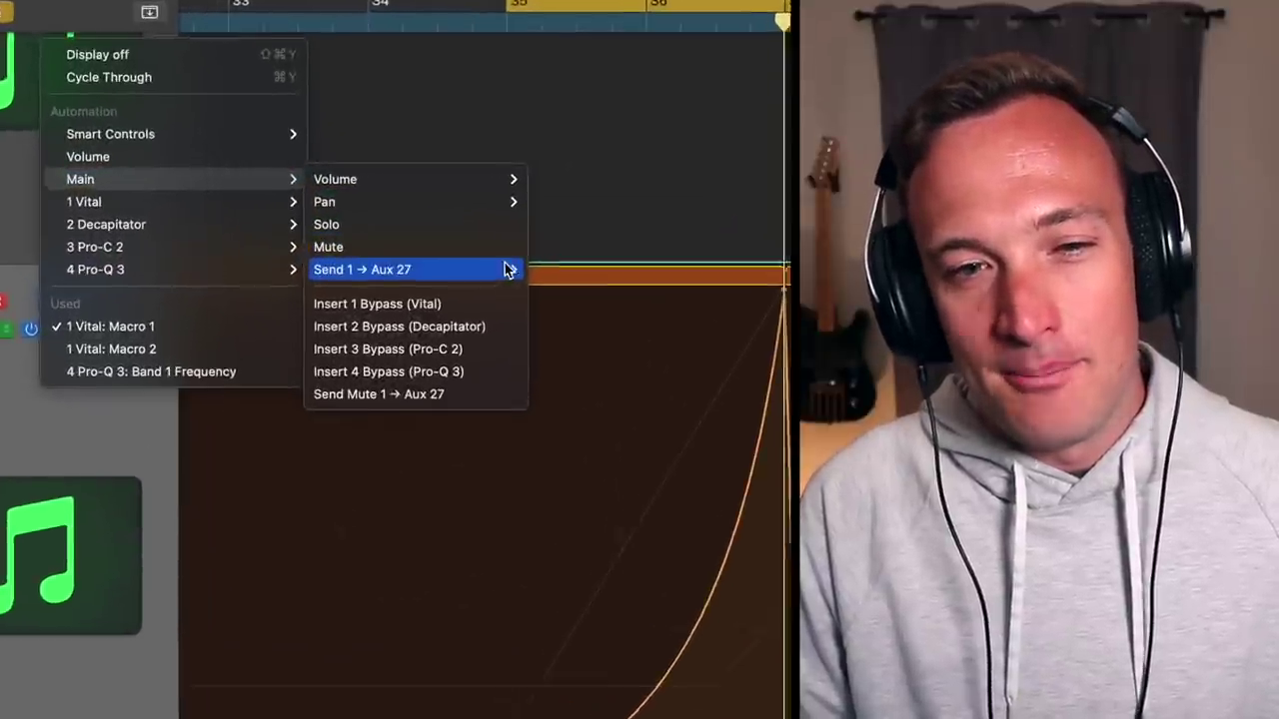
left_click(542, 278)
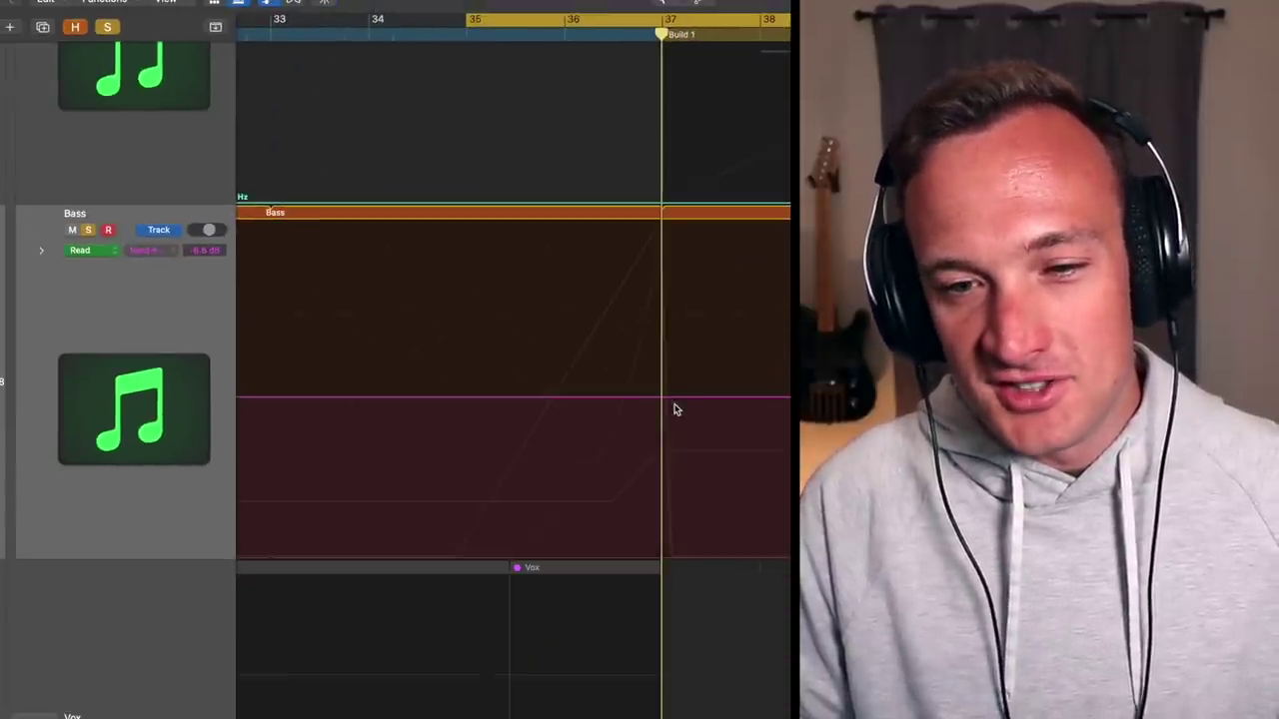
- Draw a send ramp from -∞ up to -2.8 dB at bar 37, then cut off
left_click(669, 397)
left_click(522, 399)
left_click_drag(522, 400, 412, 619)
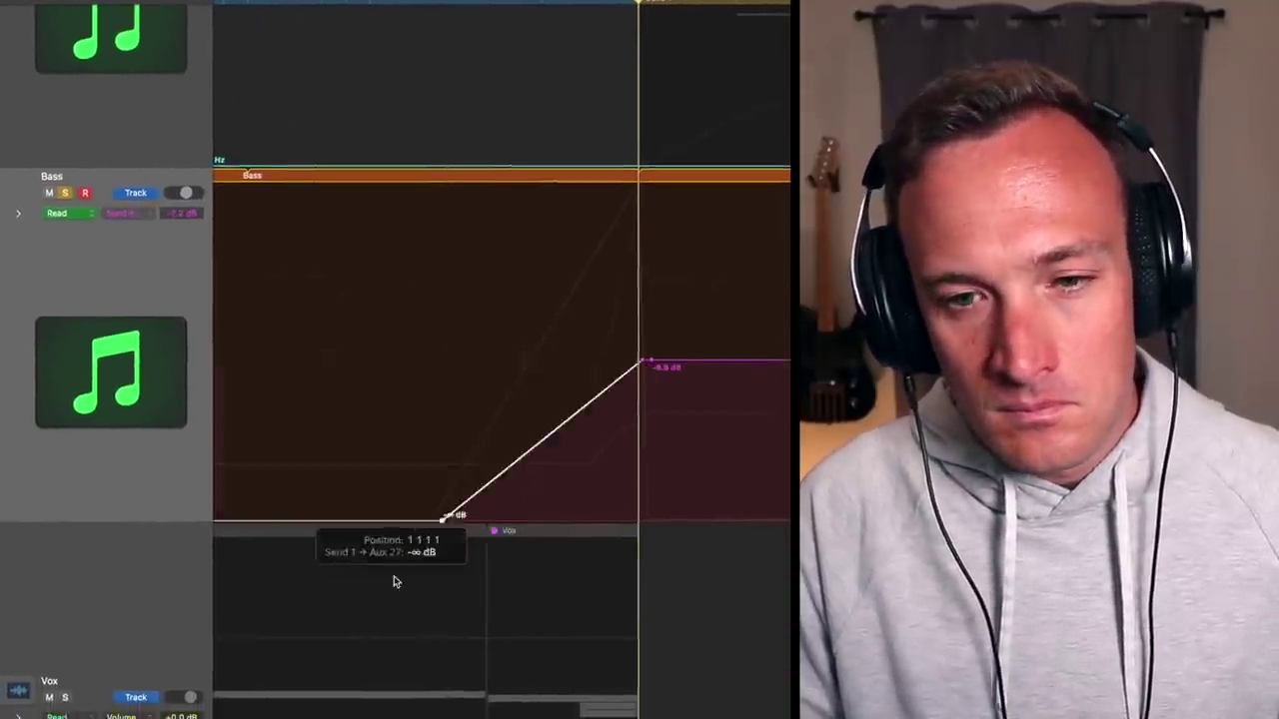
left_click_drag(680, 398, 680, 557)
left_click_drag(633, 346, 636, 300)
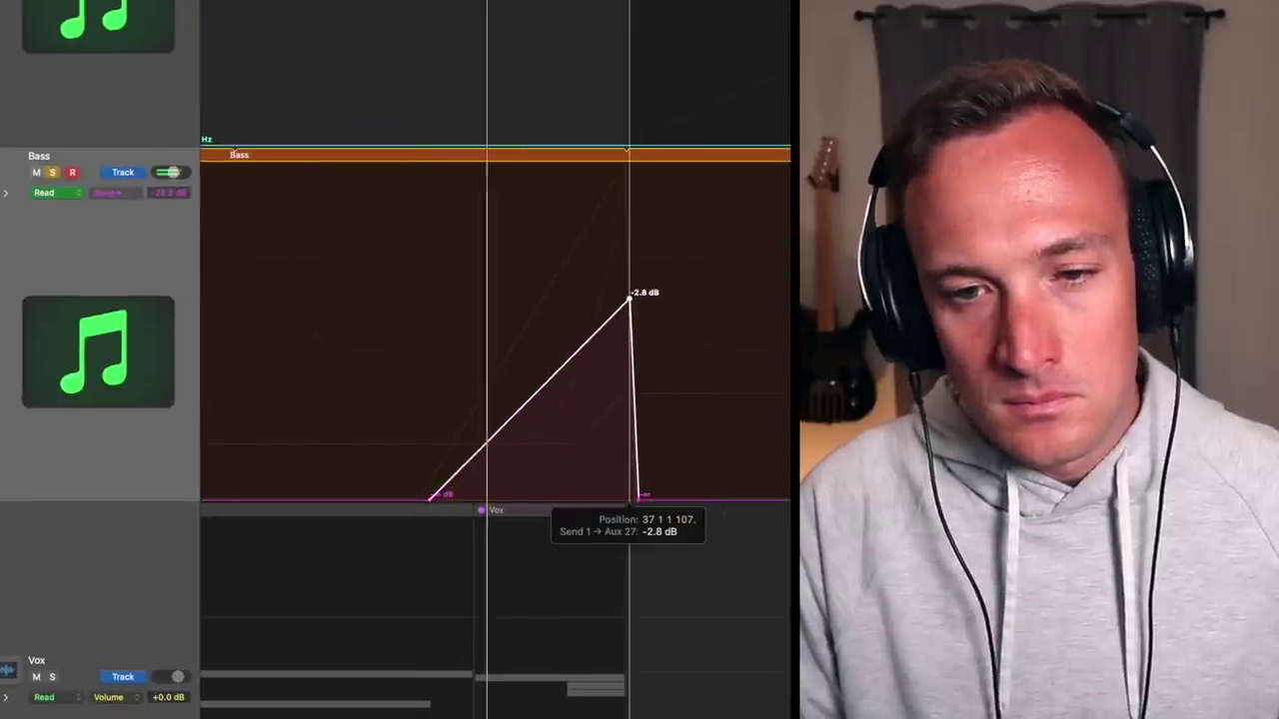